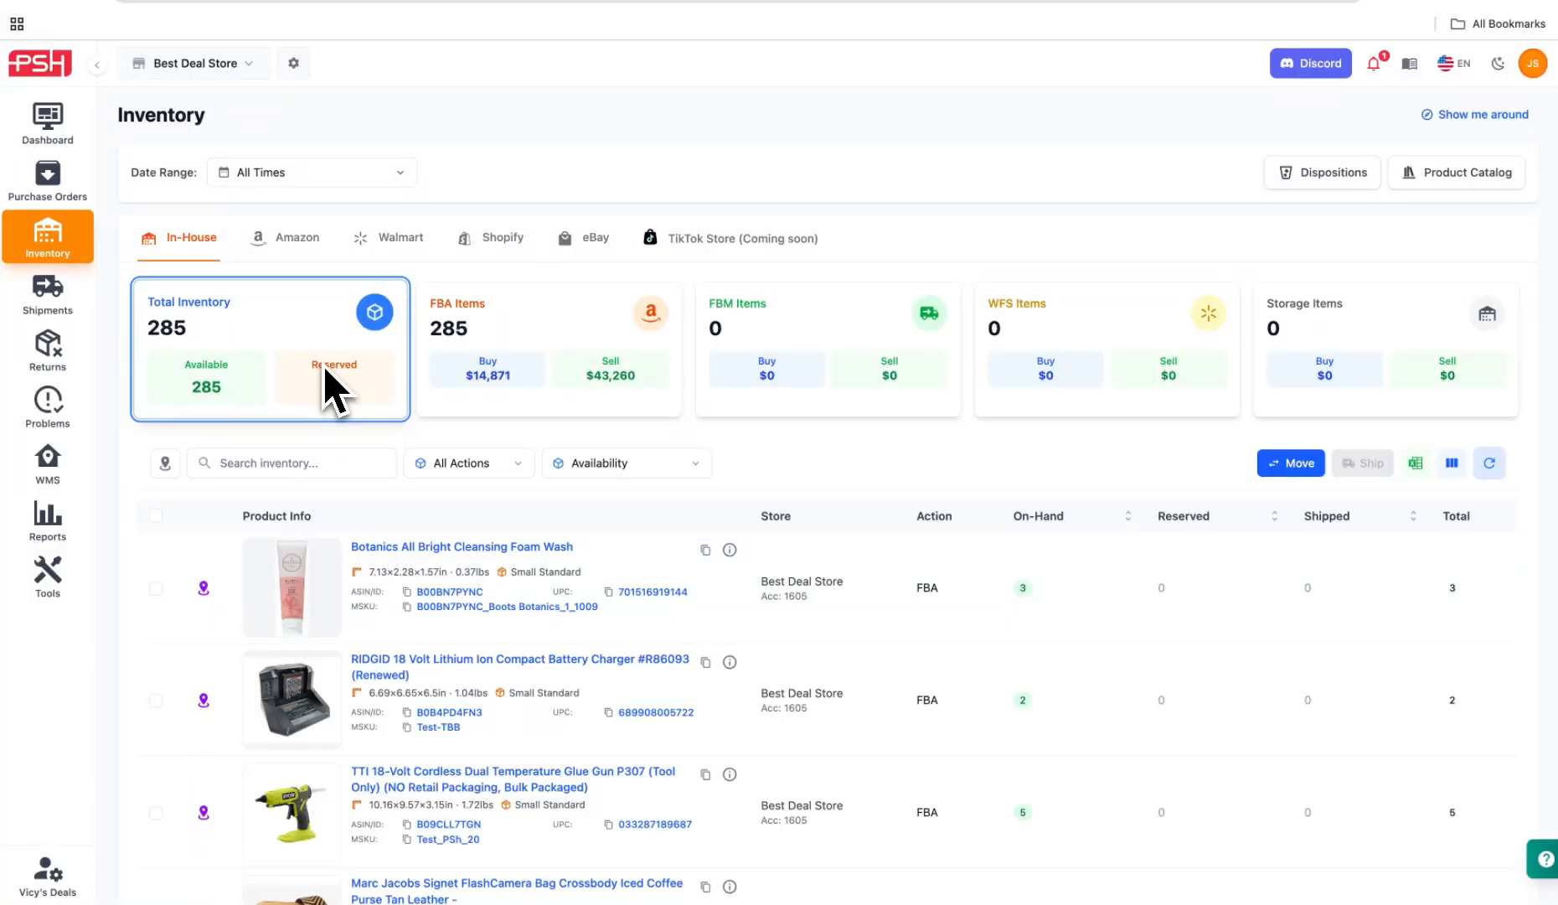
left_click(290, 250)
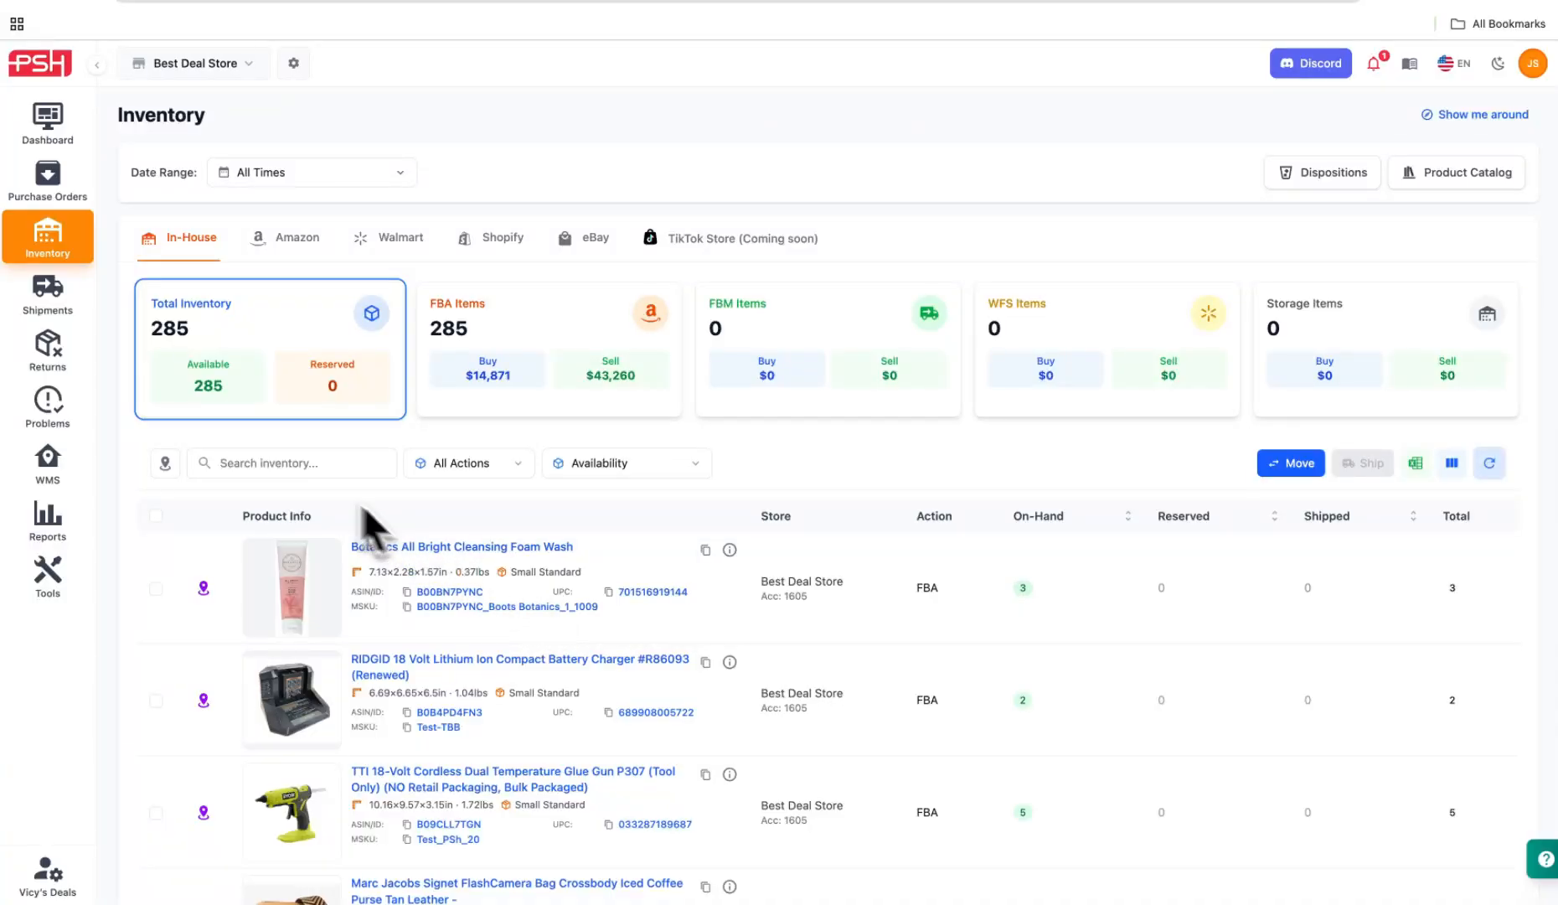
left_click(323, 463)
key("super+v")
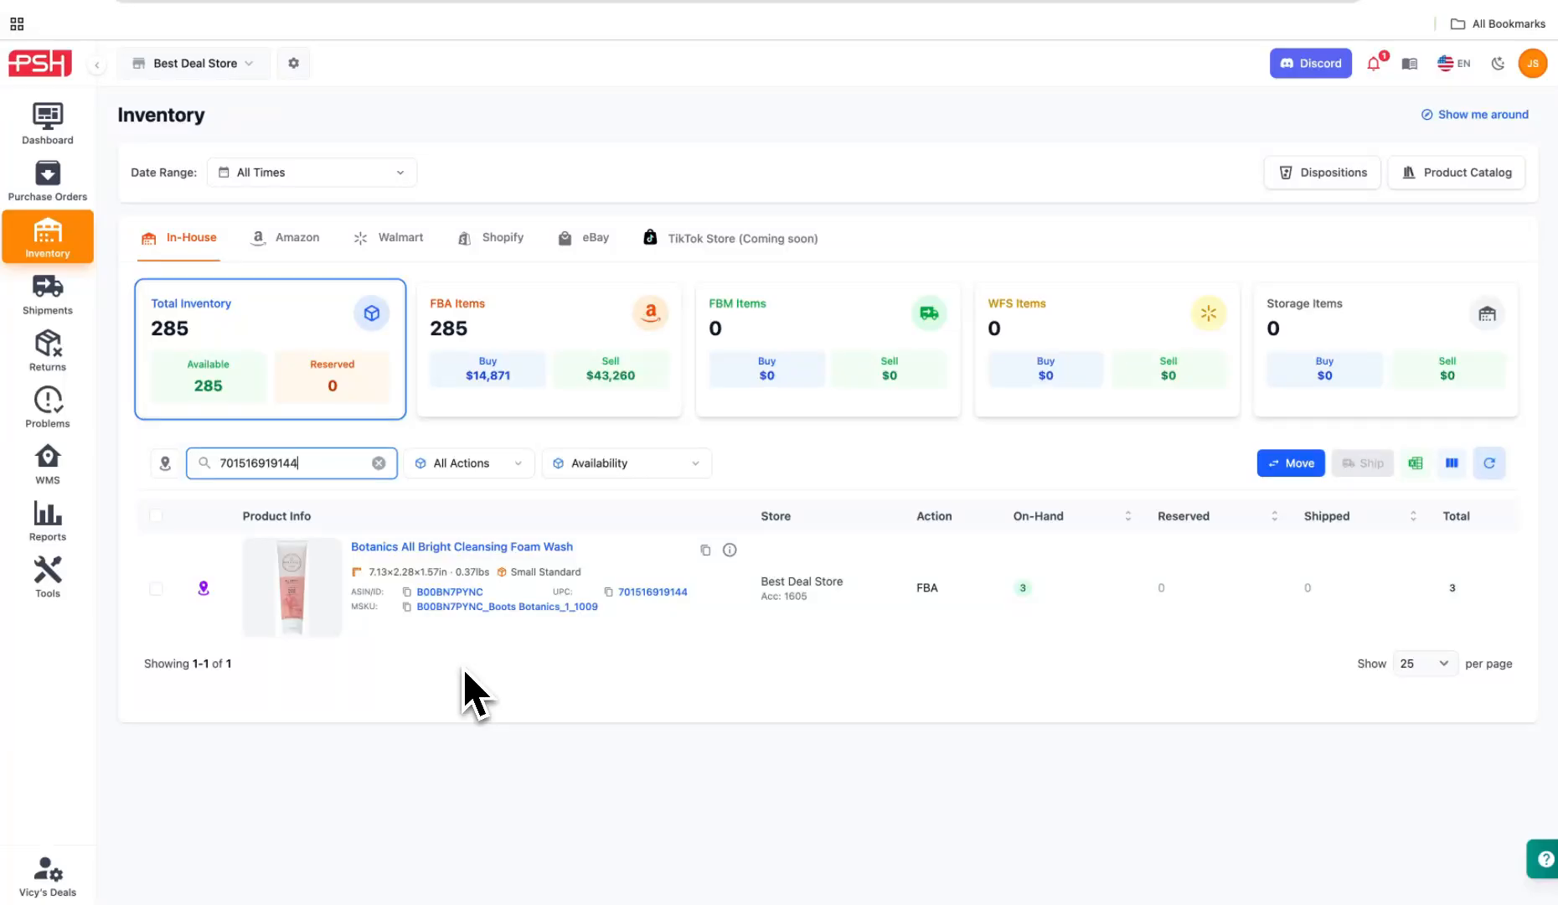
left_click(445, 547)
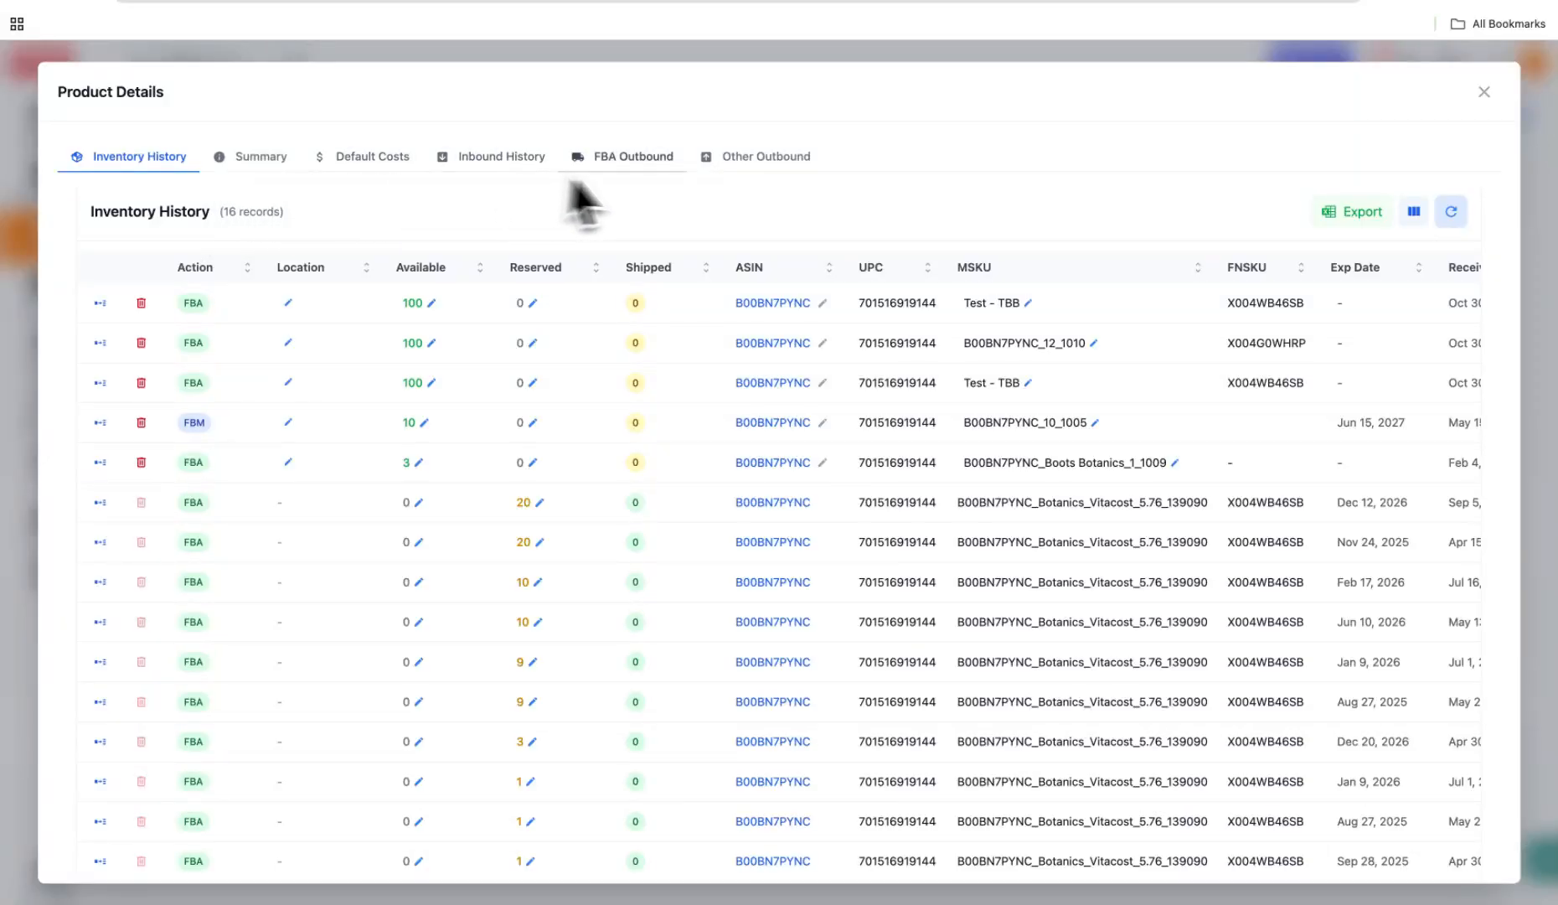
Step: Set the available quantity of the first inventory history record, MSKU Test - TBB, to 90 and save it
left_click(433, 304)
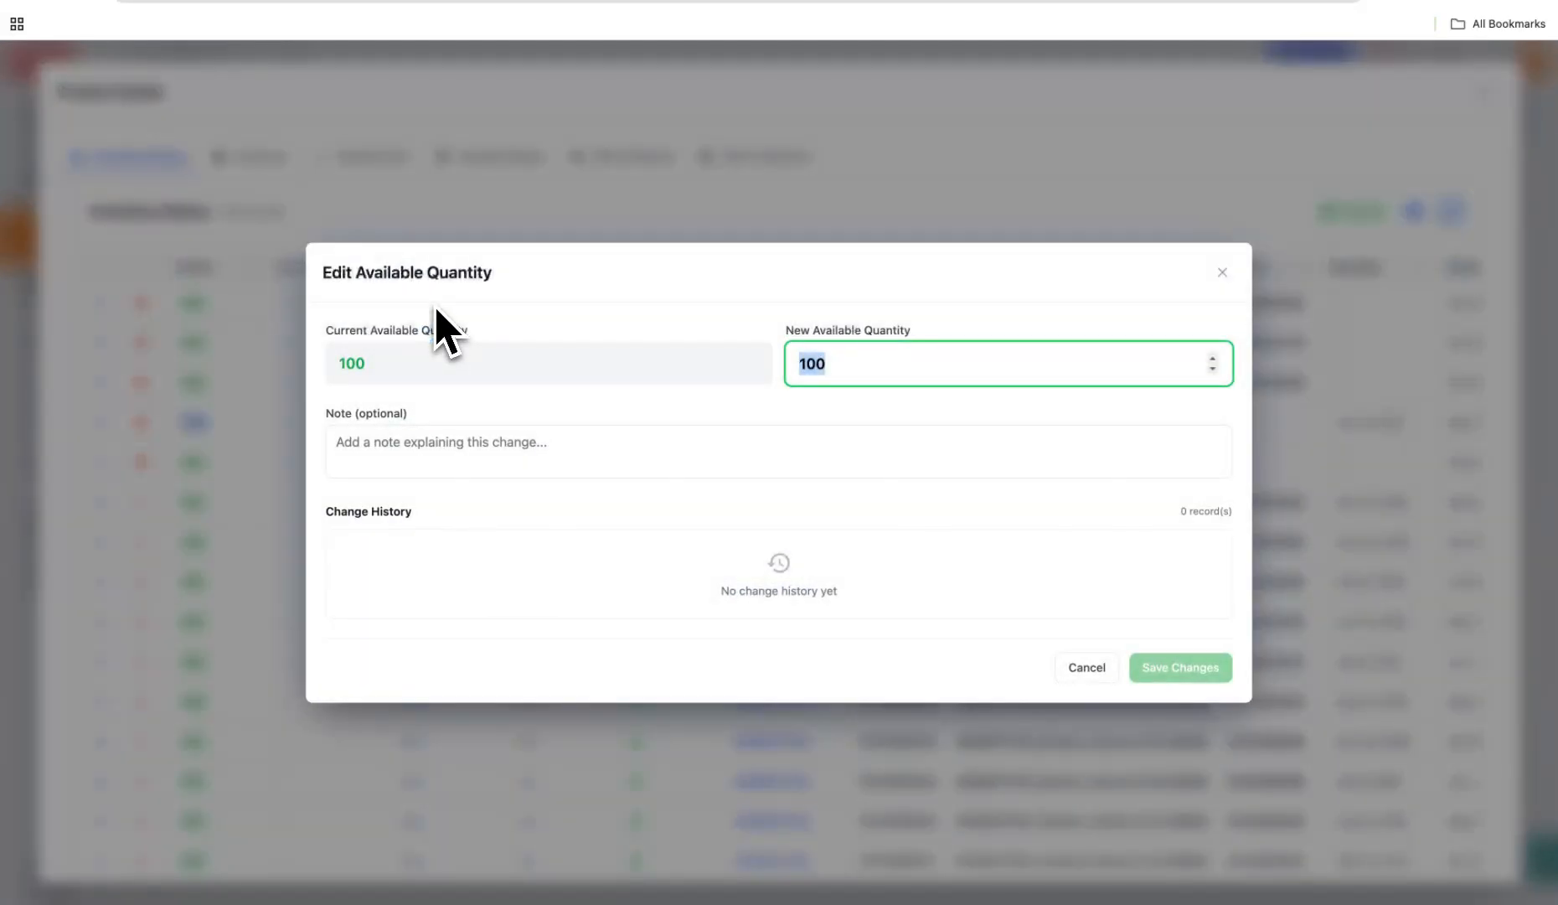
type("90")
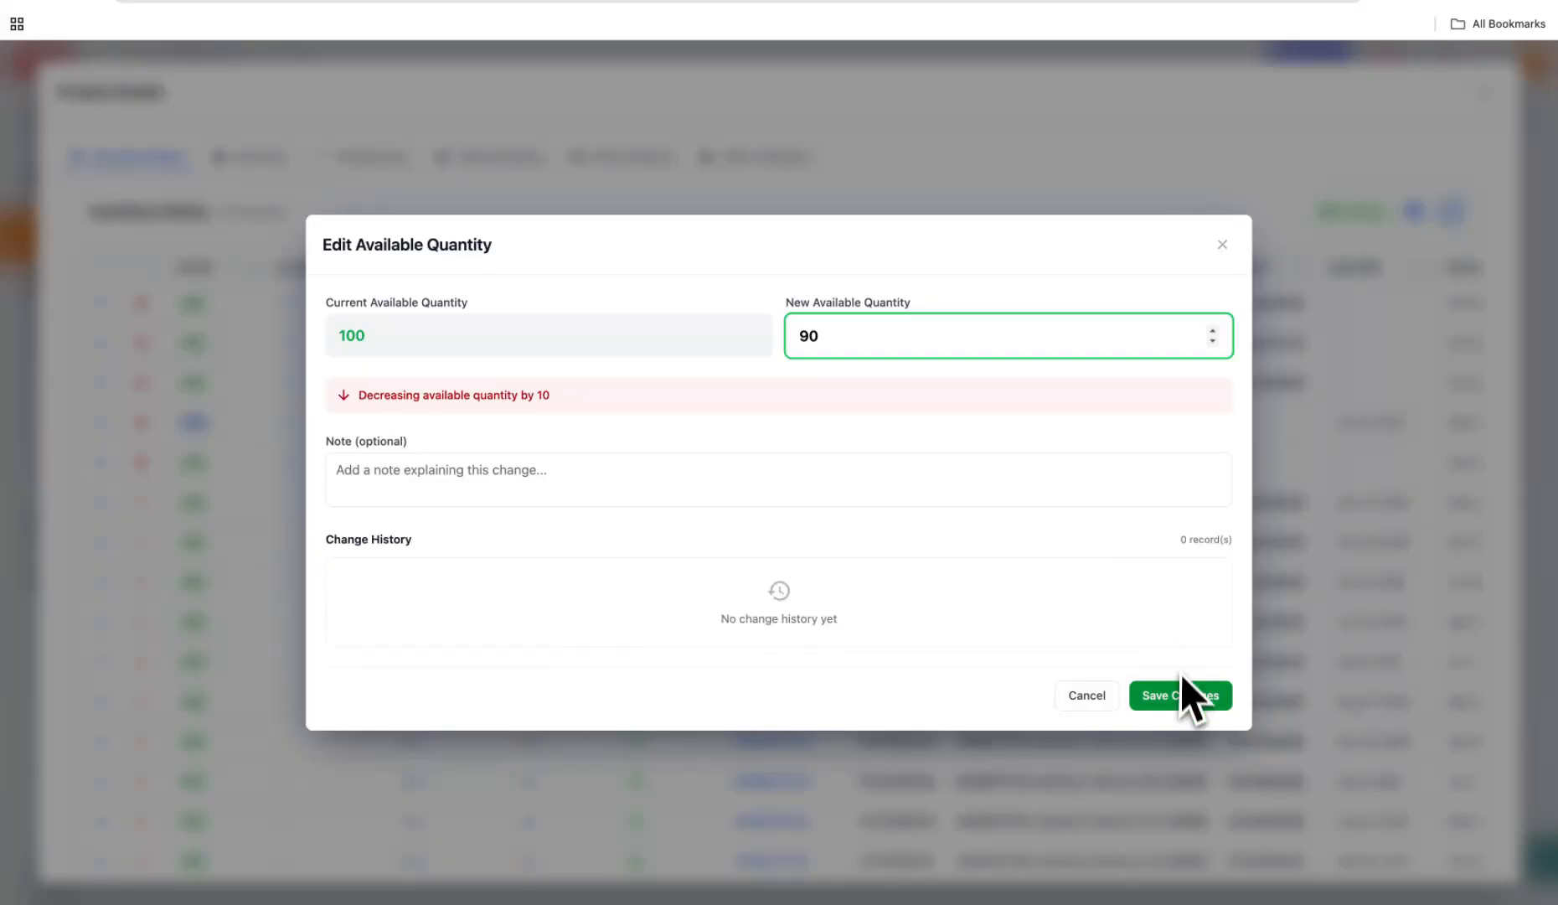
left_click(1181, 697)
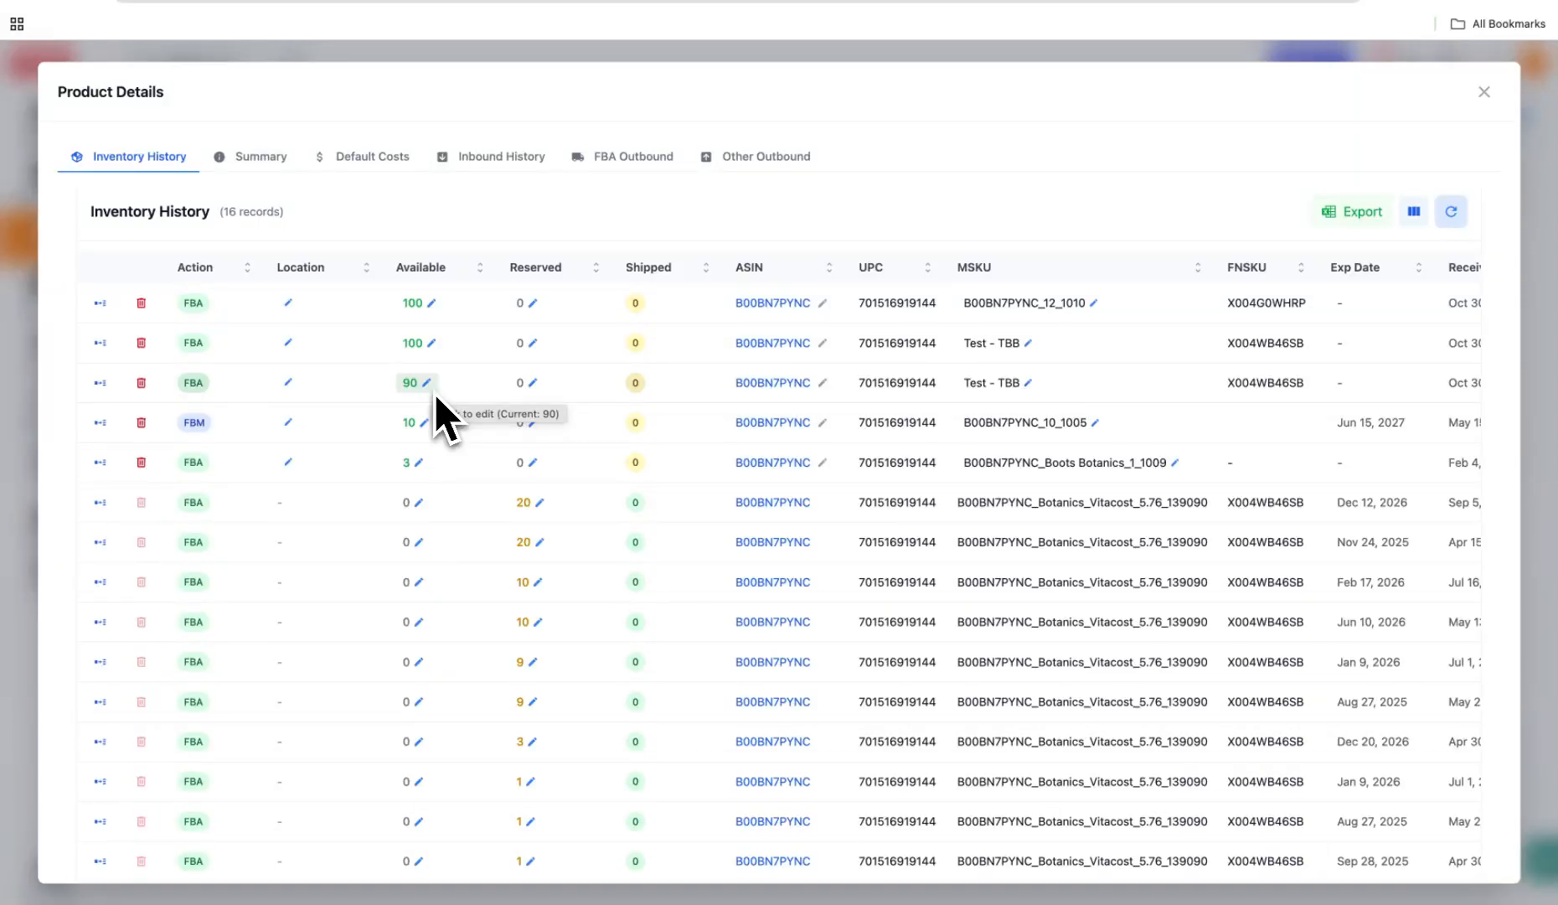
Step: Set the reserved quantity of the FBA record expiring Dec 12, 2026 to 10 and save the change
left_click(540, 518)
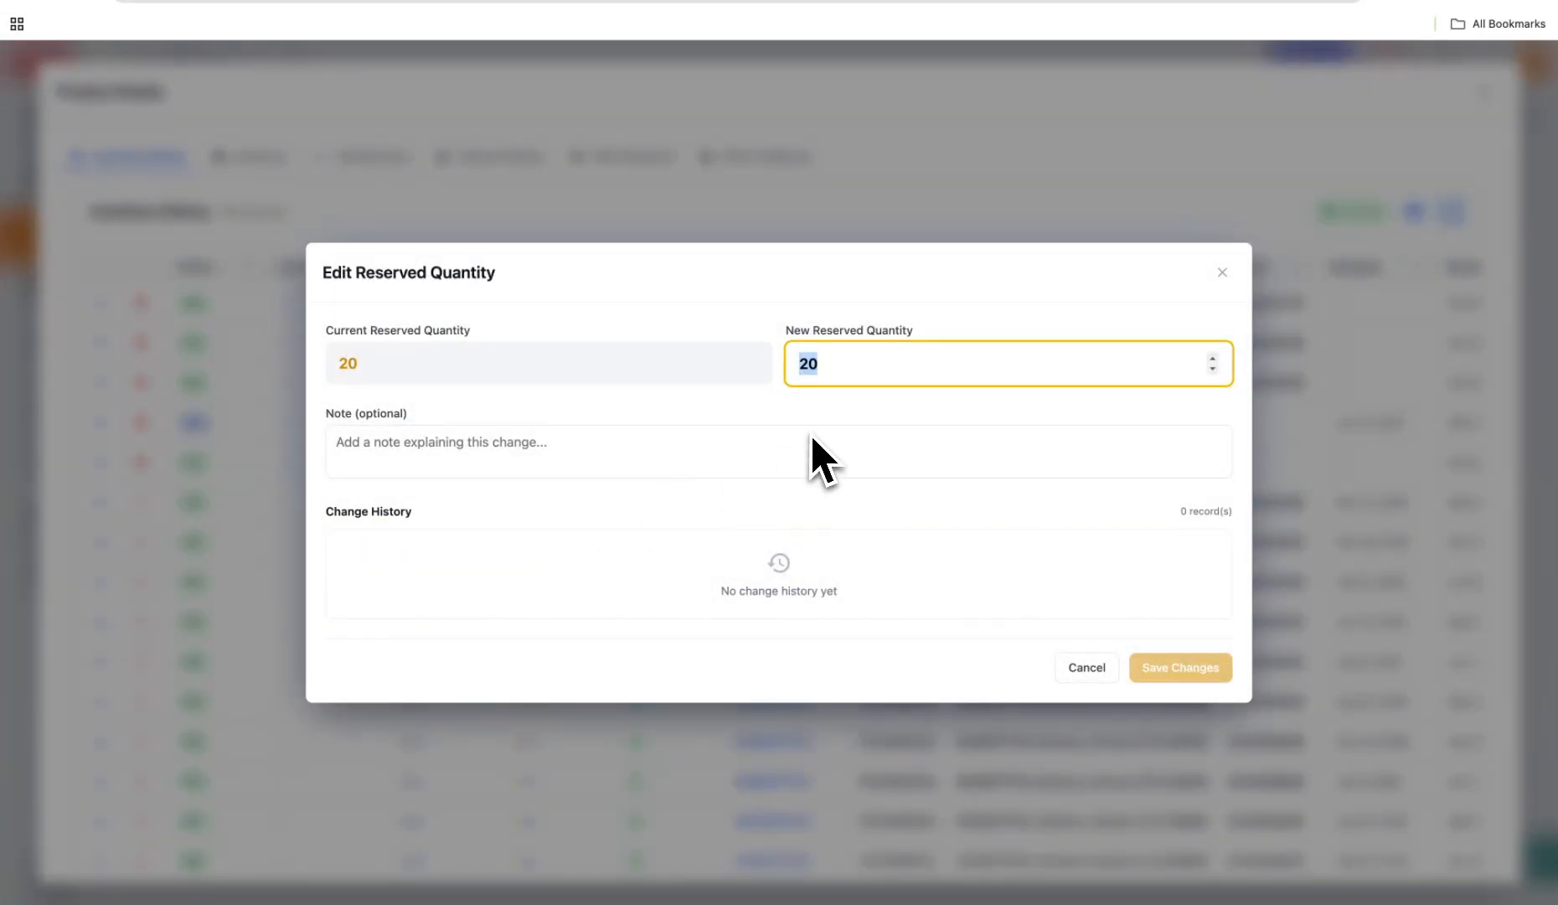
type("10")
left_click(1173, 695)
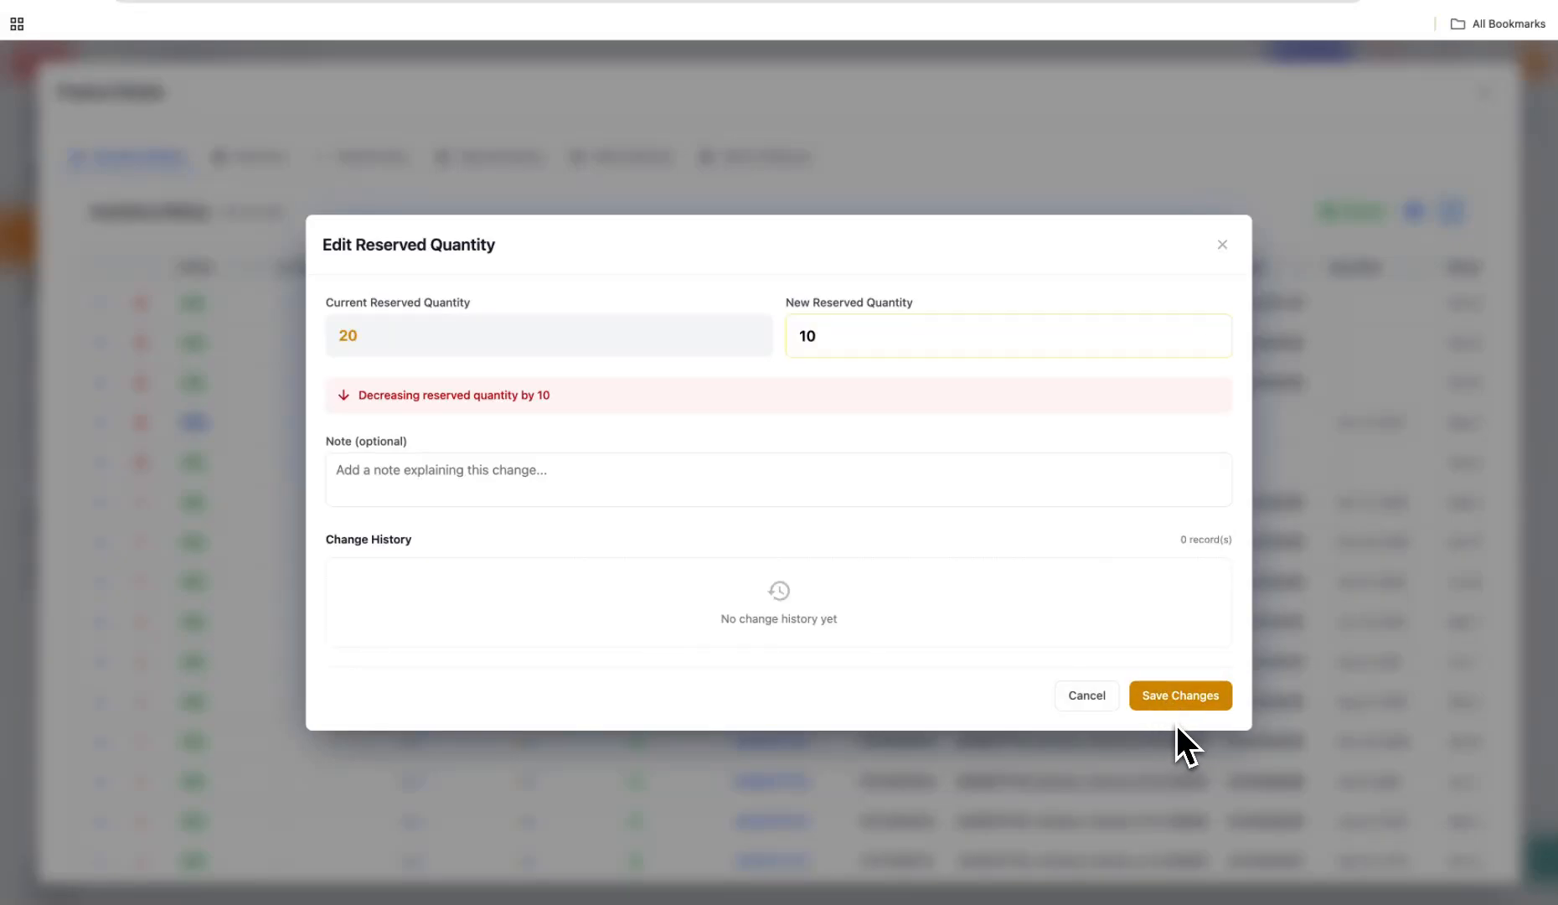
left_click(1177, 701)
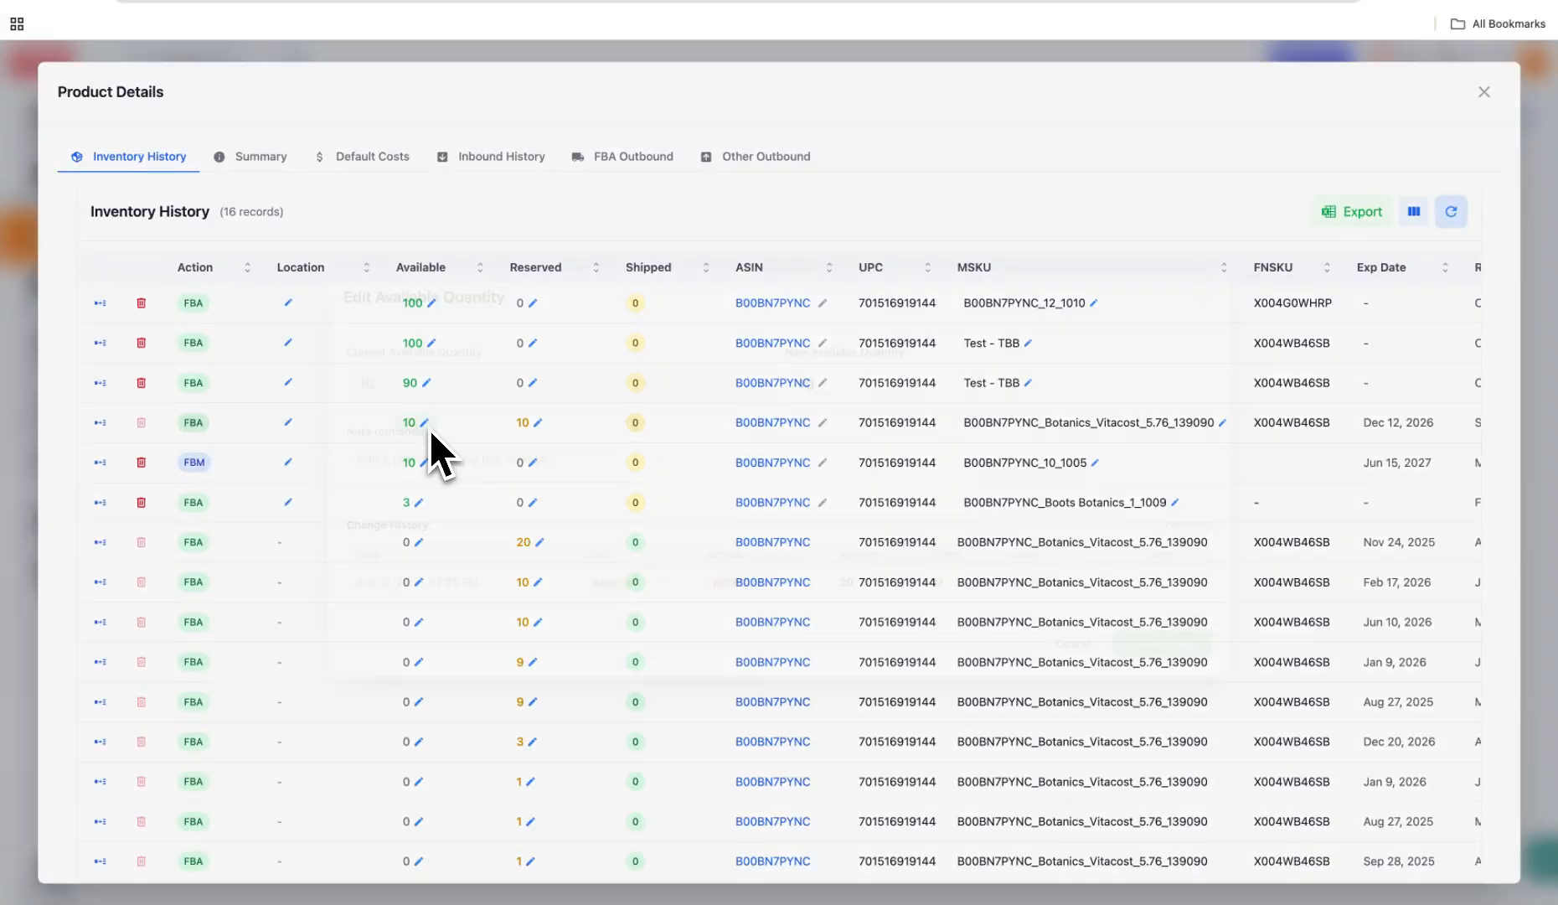
Step: Set the available quantity of the record expiring Dec 12, 2026 to 0, save it, and close the product details
left_click(427, 429)
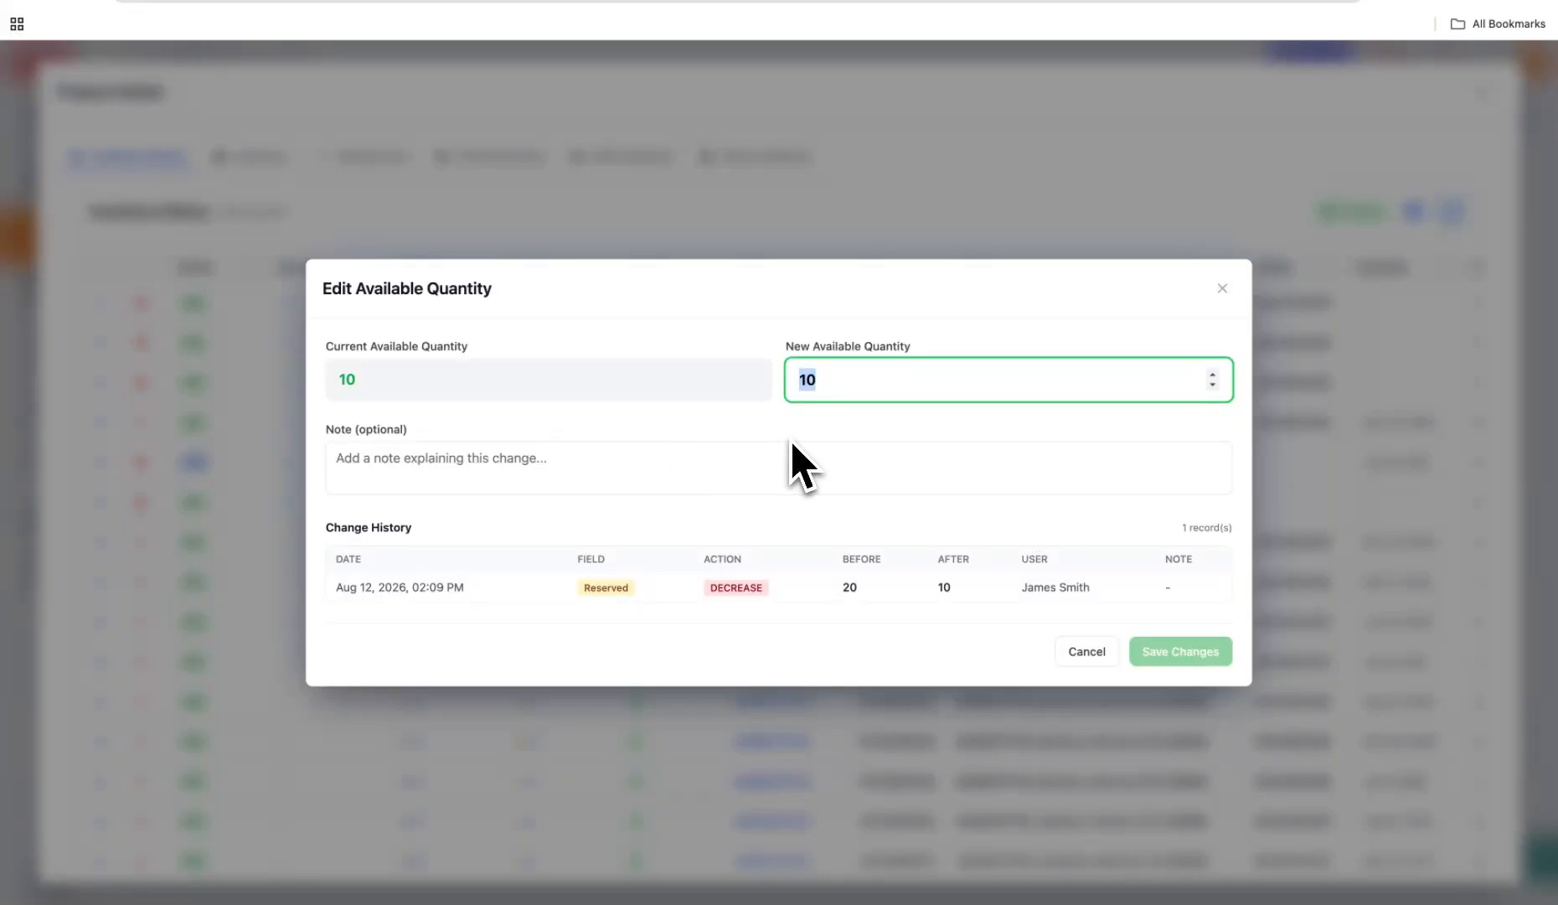
type("0")
left_click(1207, 670)
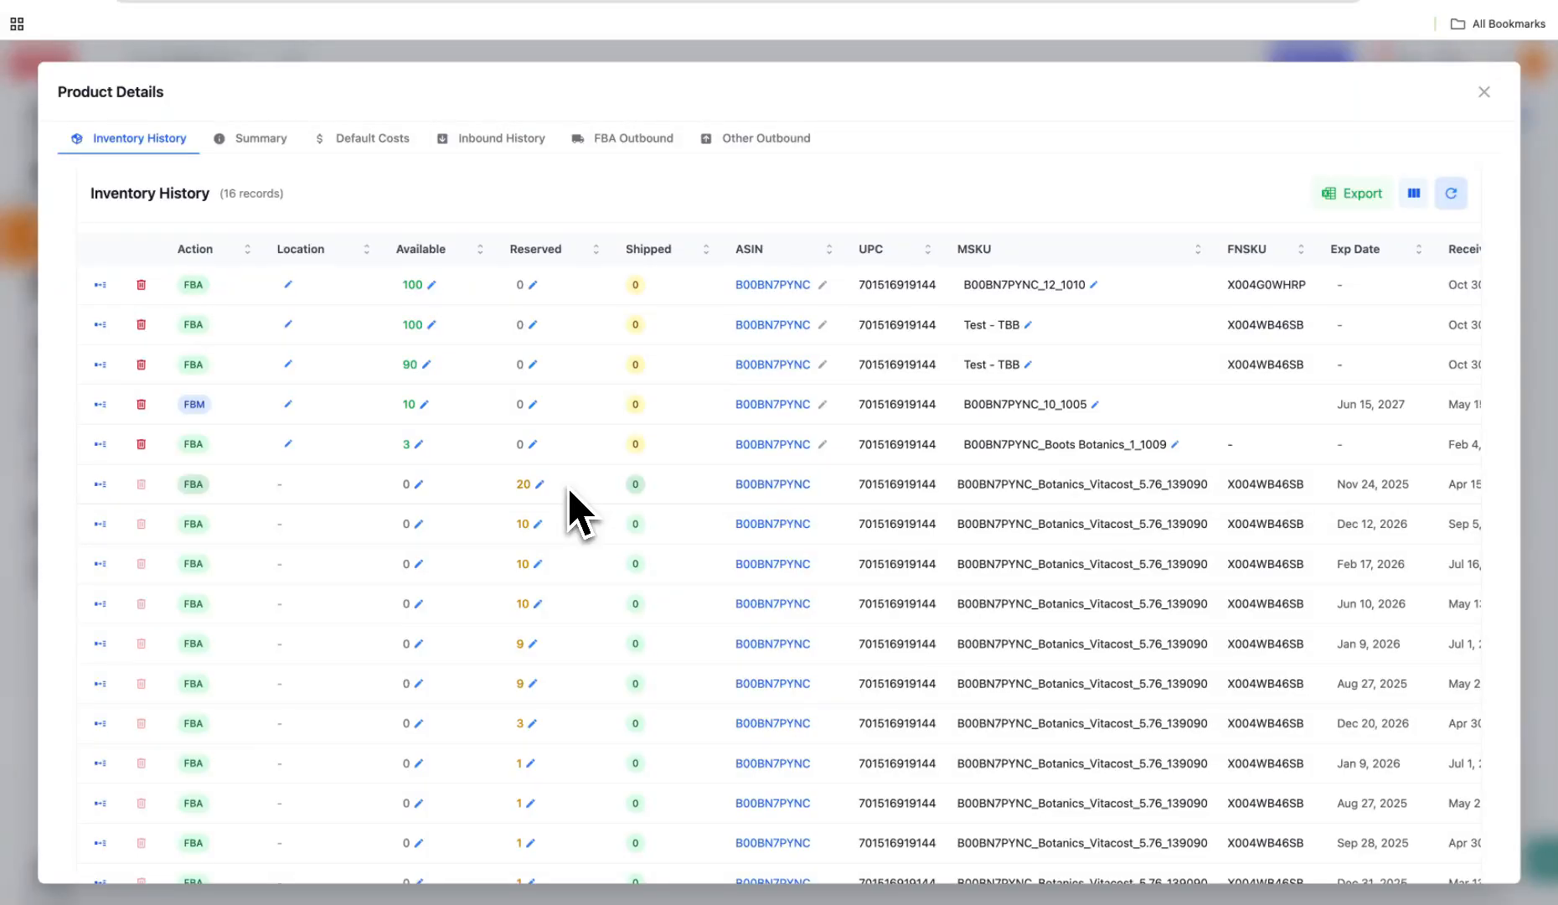
key("Escape")
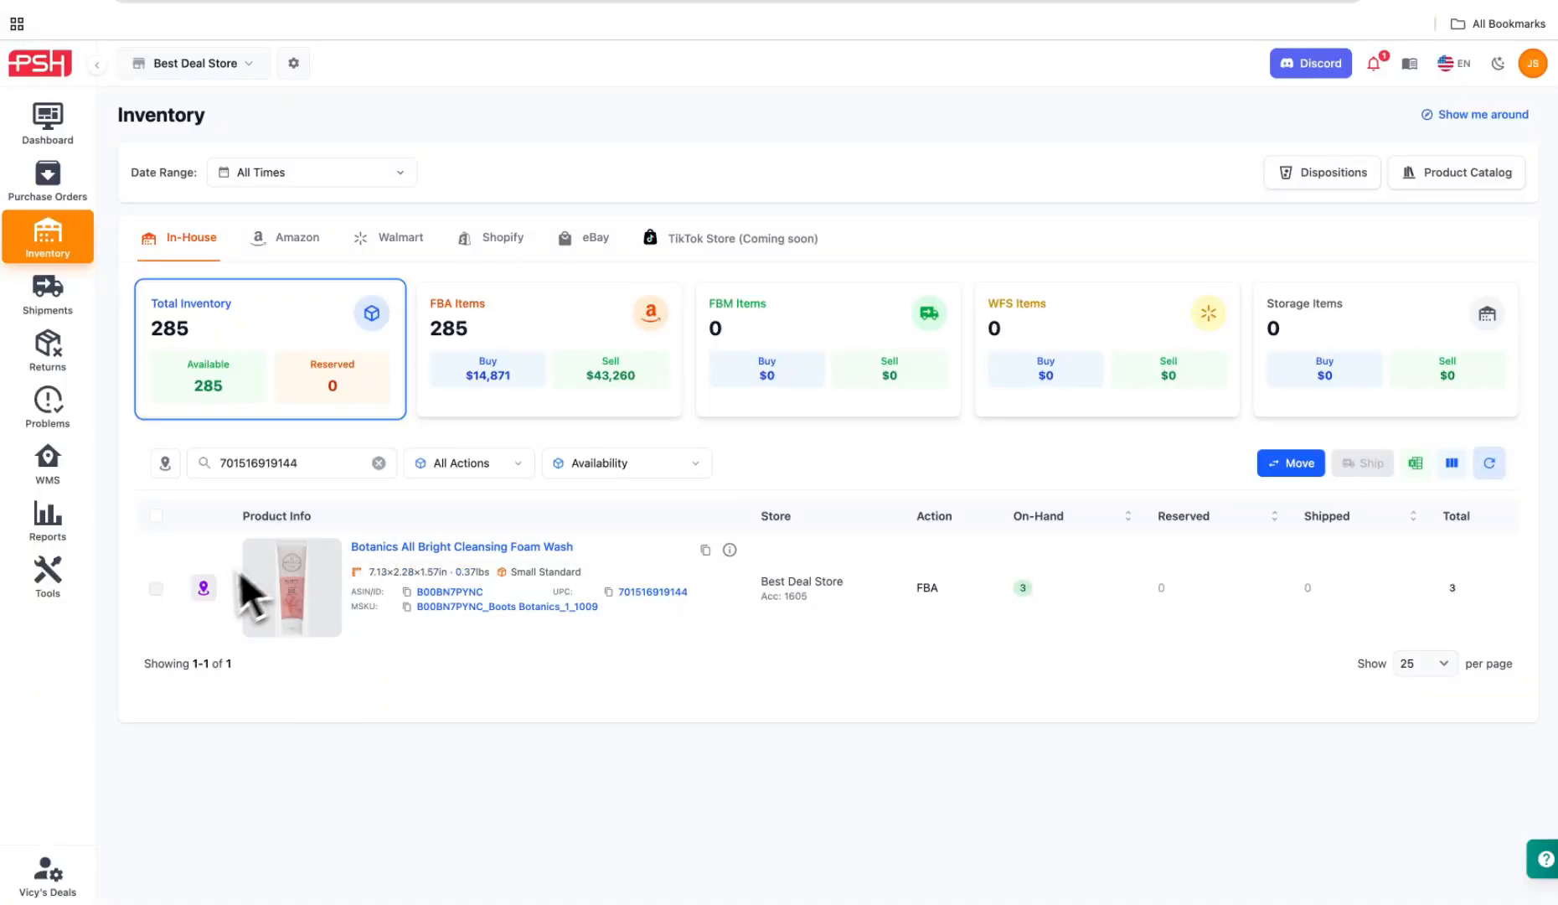
Step: Assign all 100 units of the foam wash item with MSKU B00BN7PYNC_12_1010 to location A-1-1-A-1
left_click(204, 589)
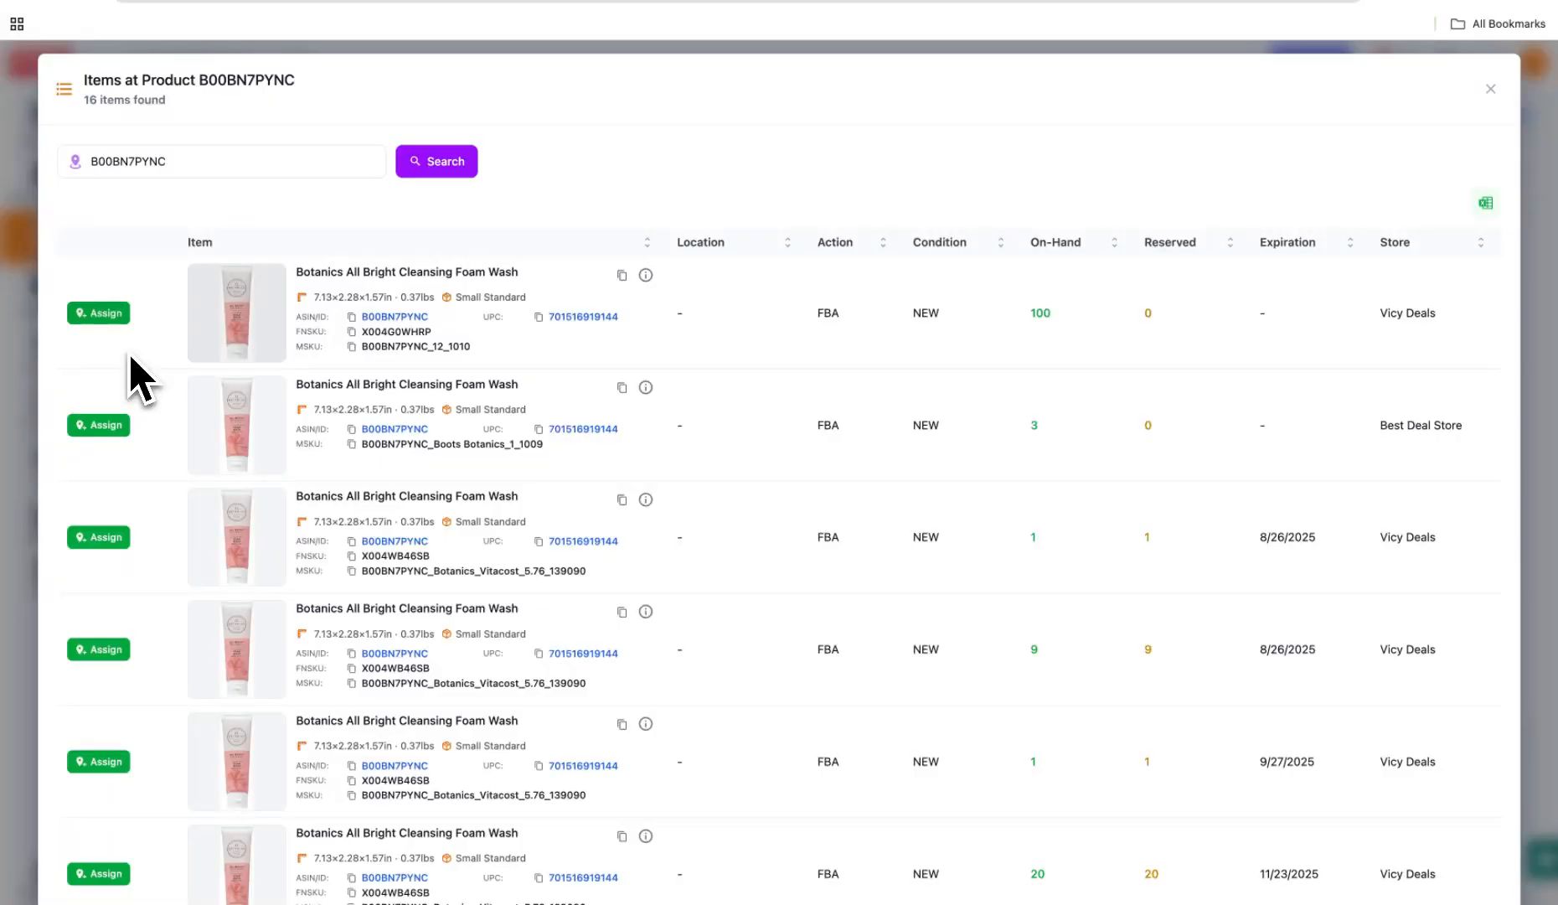
left_click(105, 314)
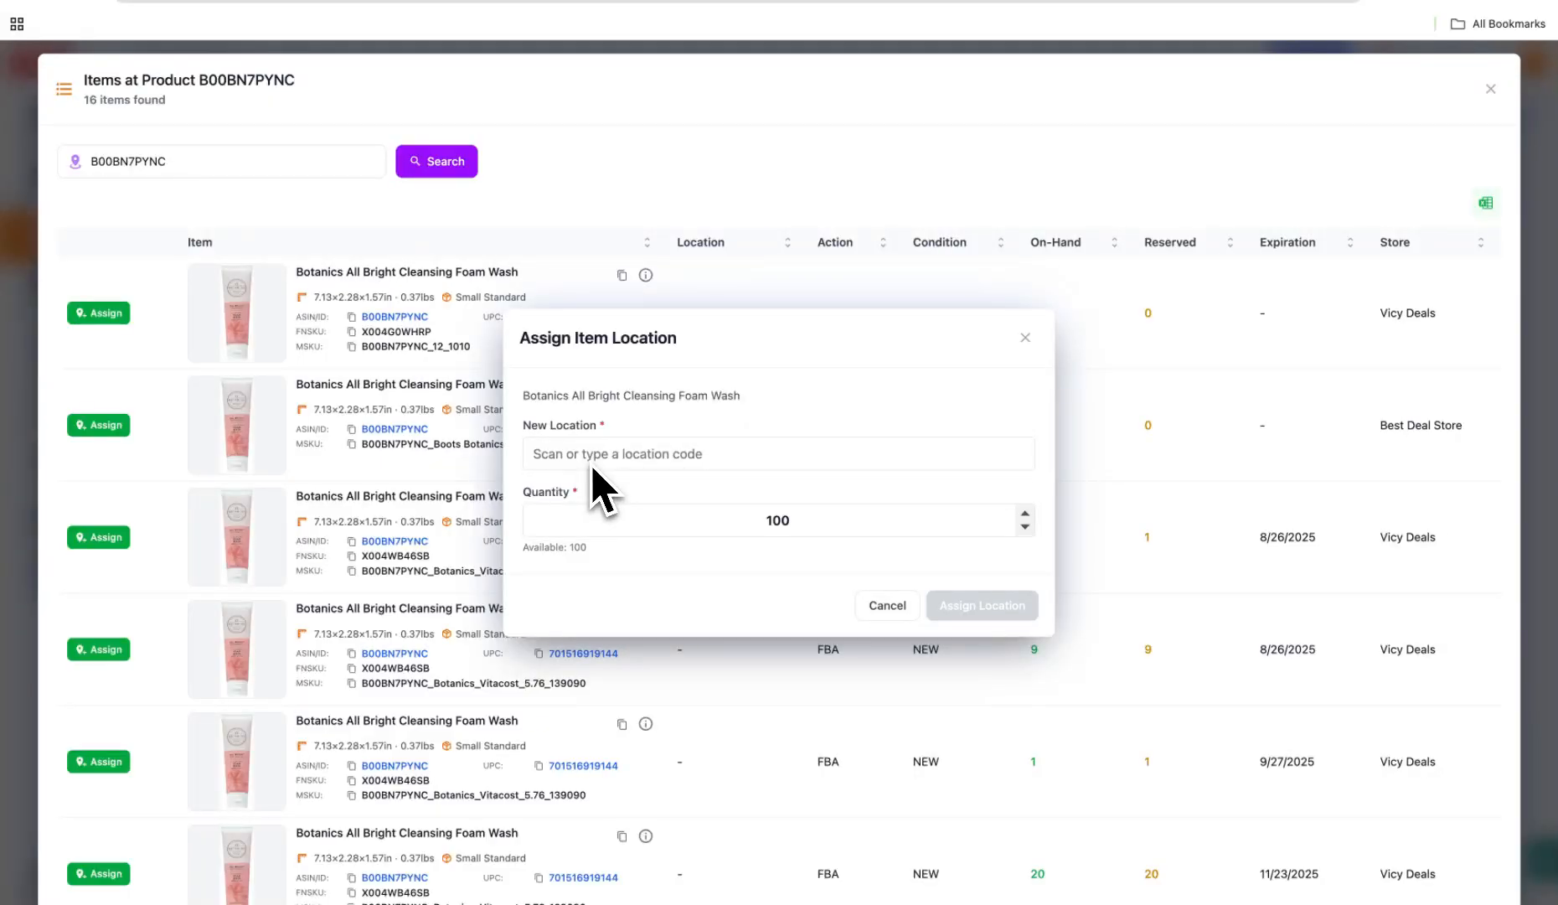
type("A-1-1-A-1")
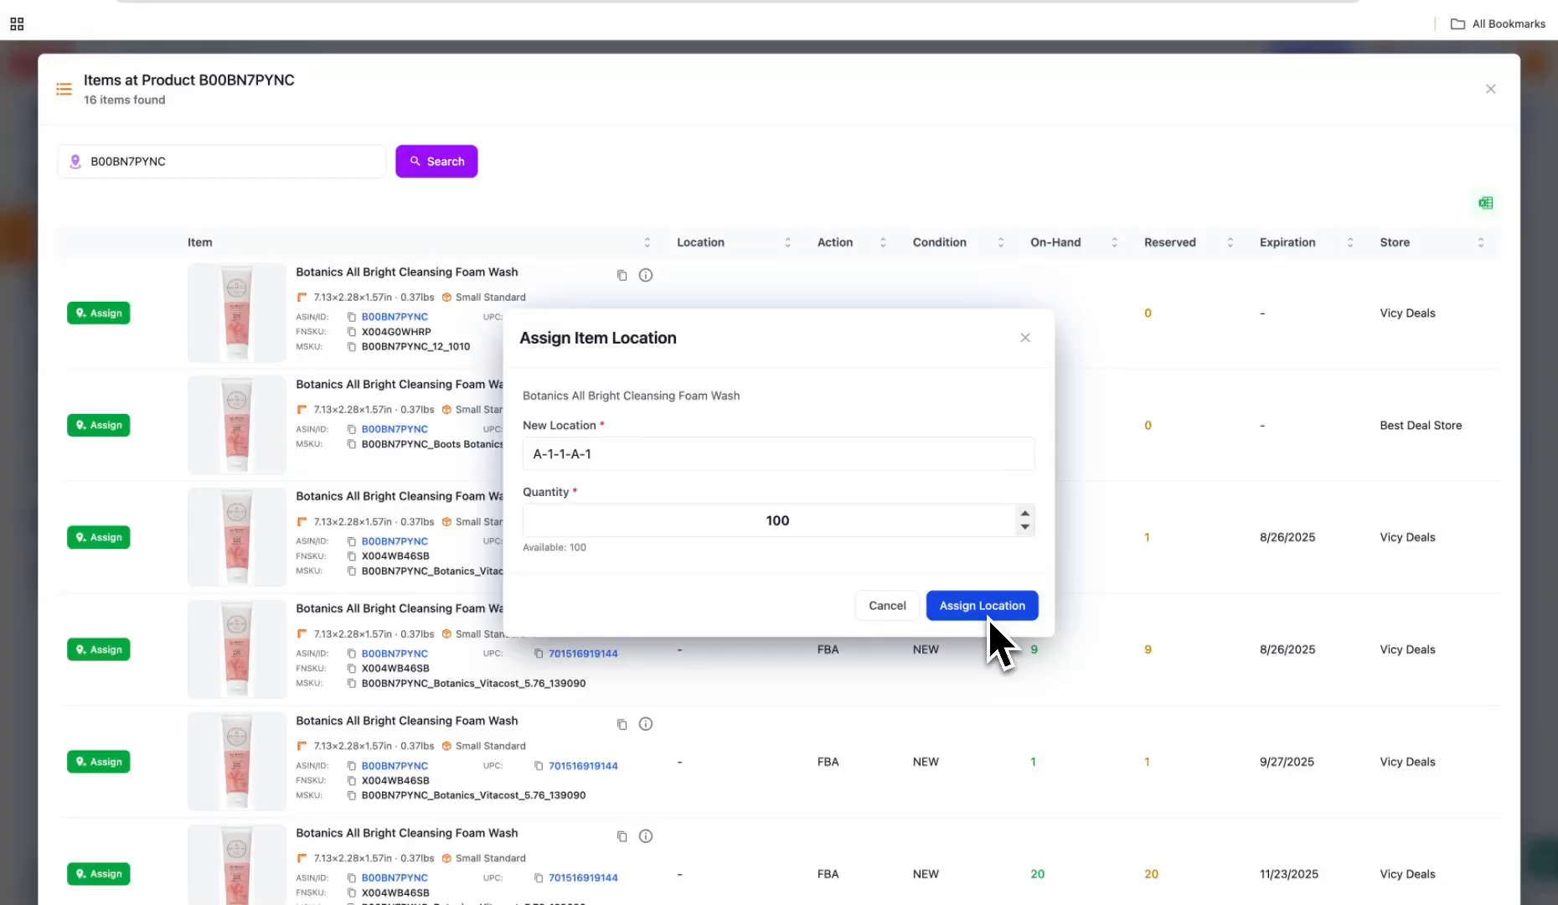
left_click(989, 617)
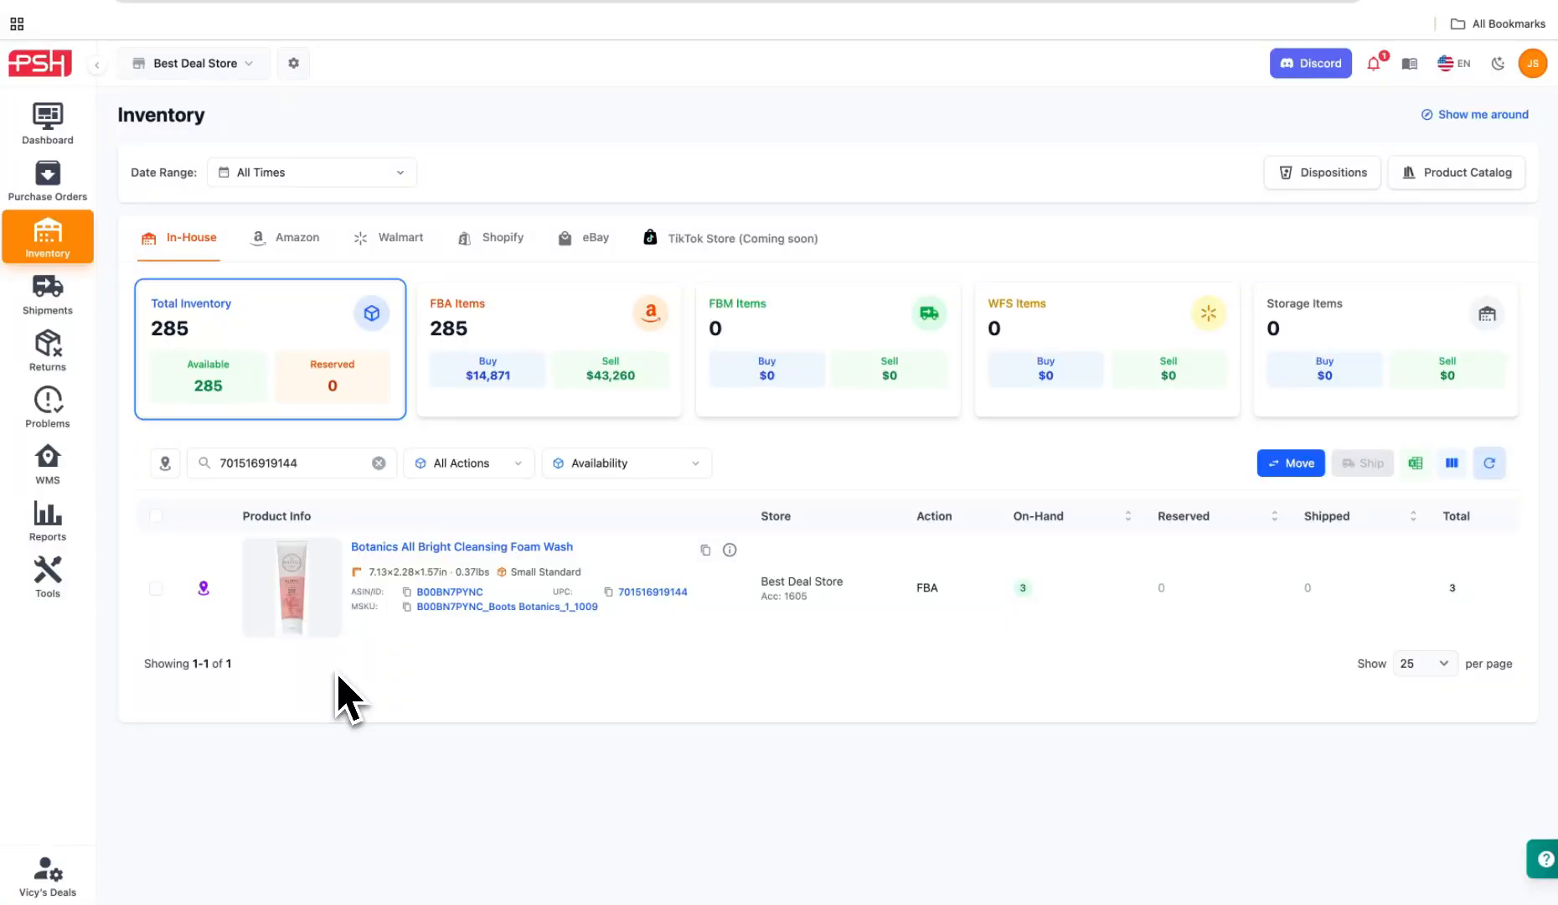
Step: Start an inventory move for the foam wash listing with destination type MFN and Best Deal Store as the receiving store
left_click(156, 587)
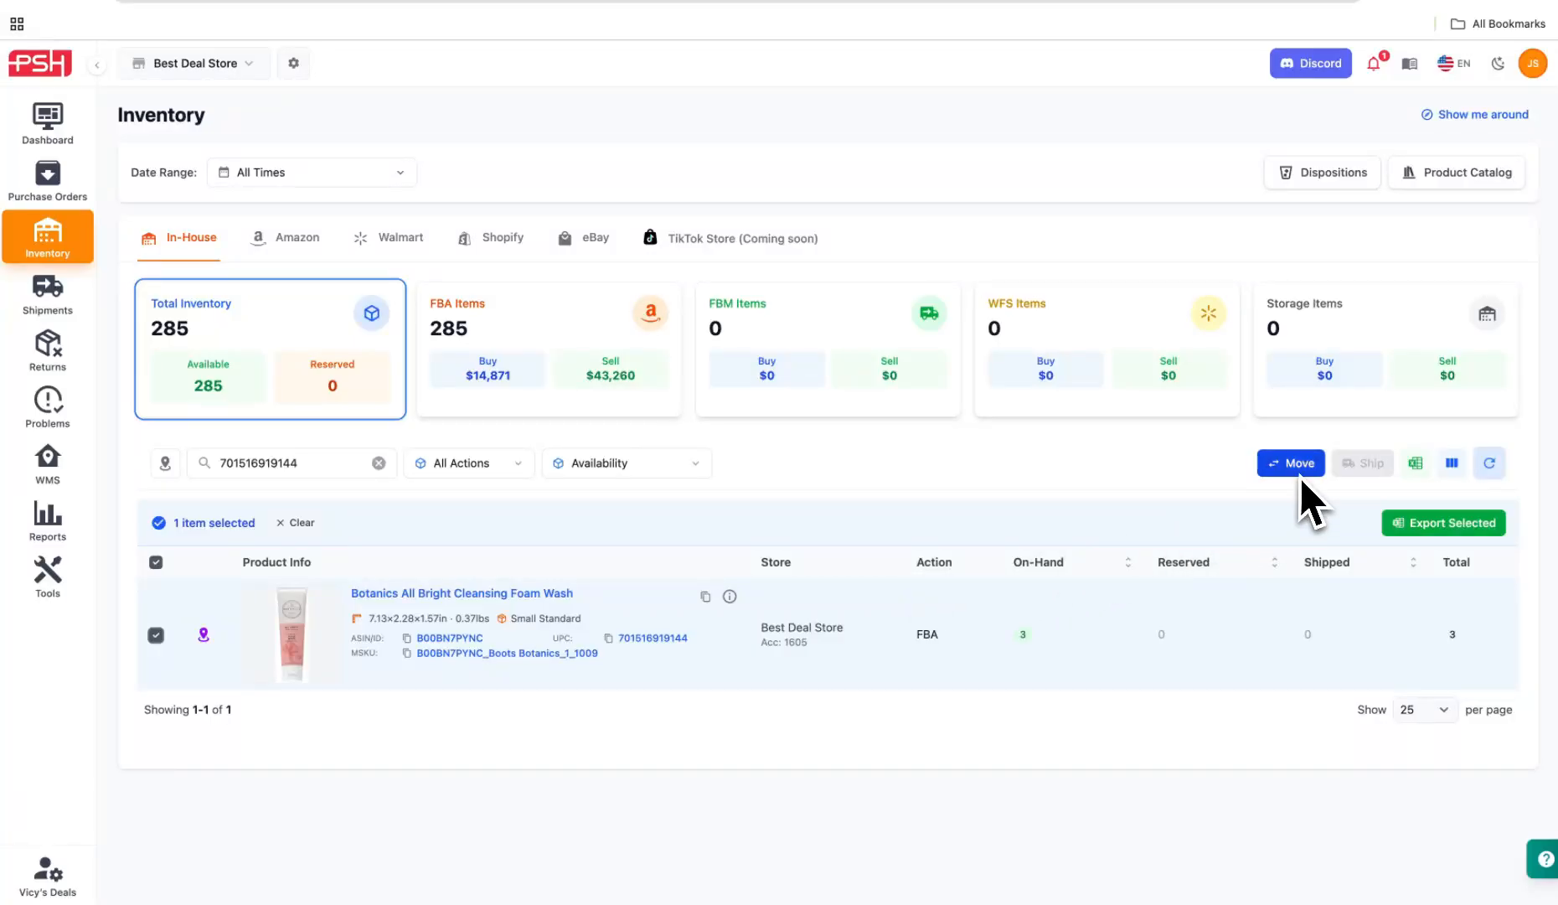
left_click(1301, 474)
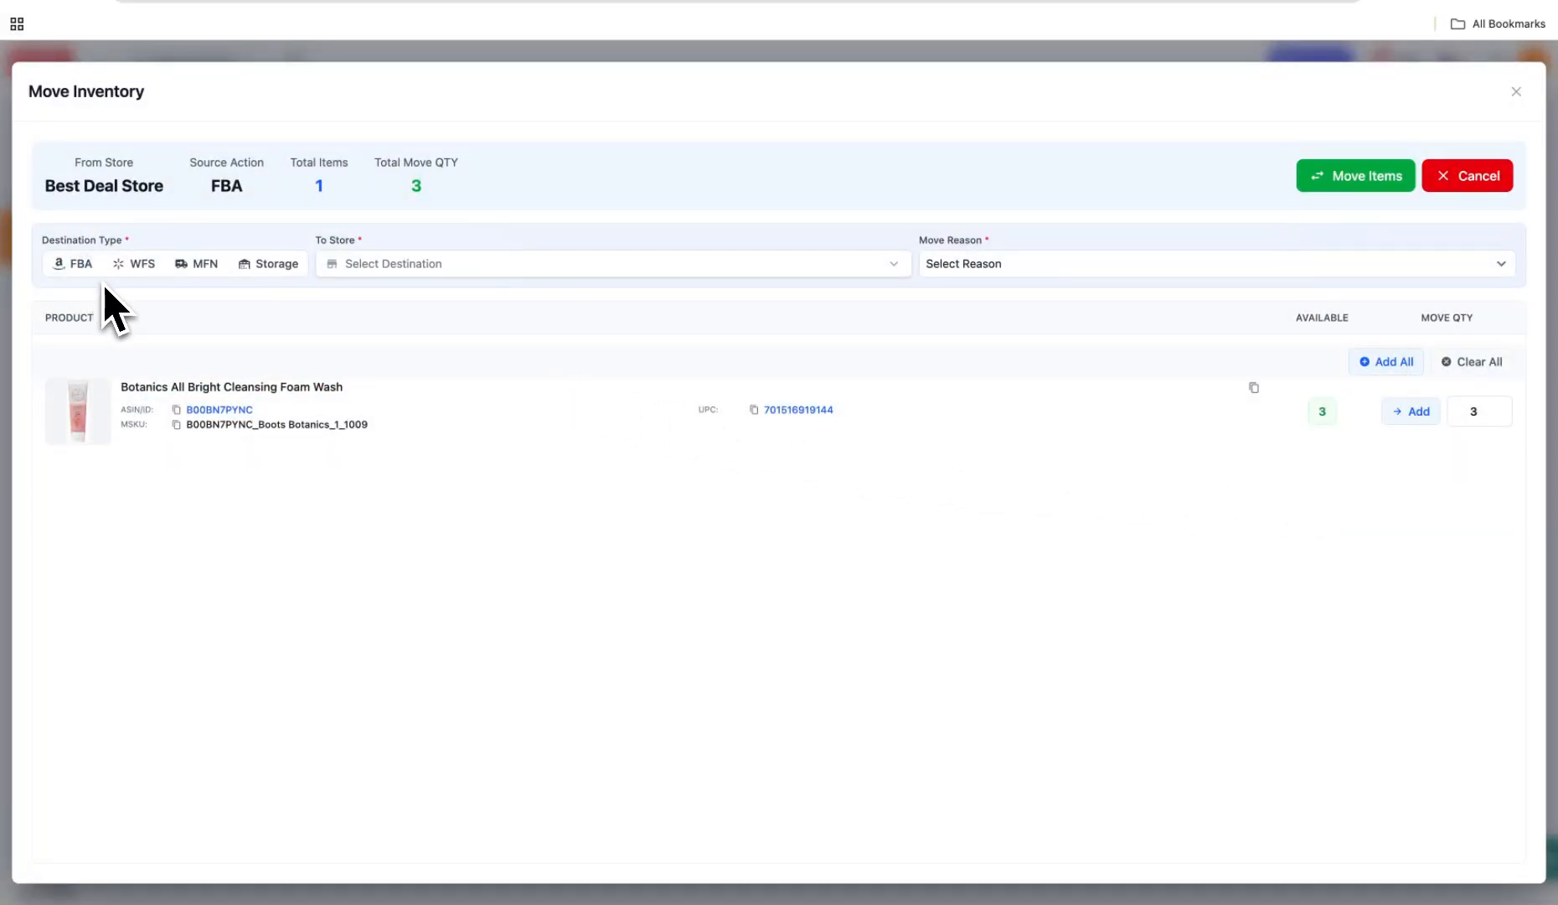
left_click(206, 268)
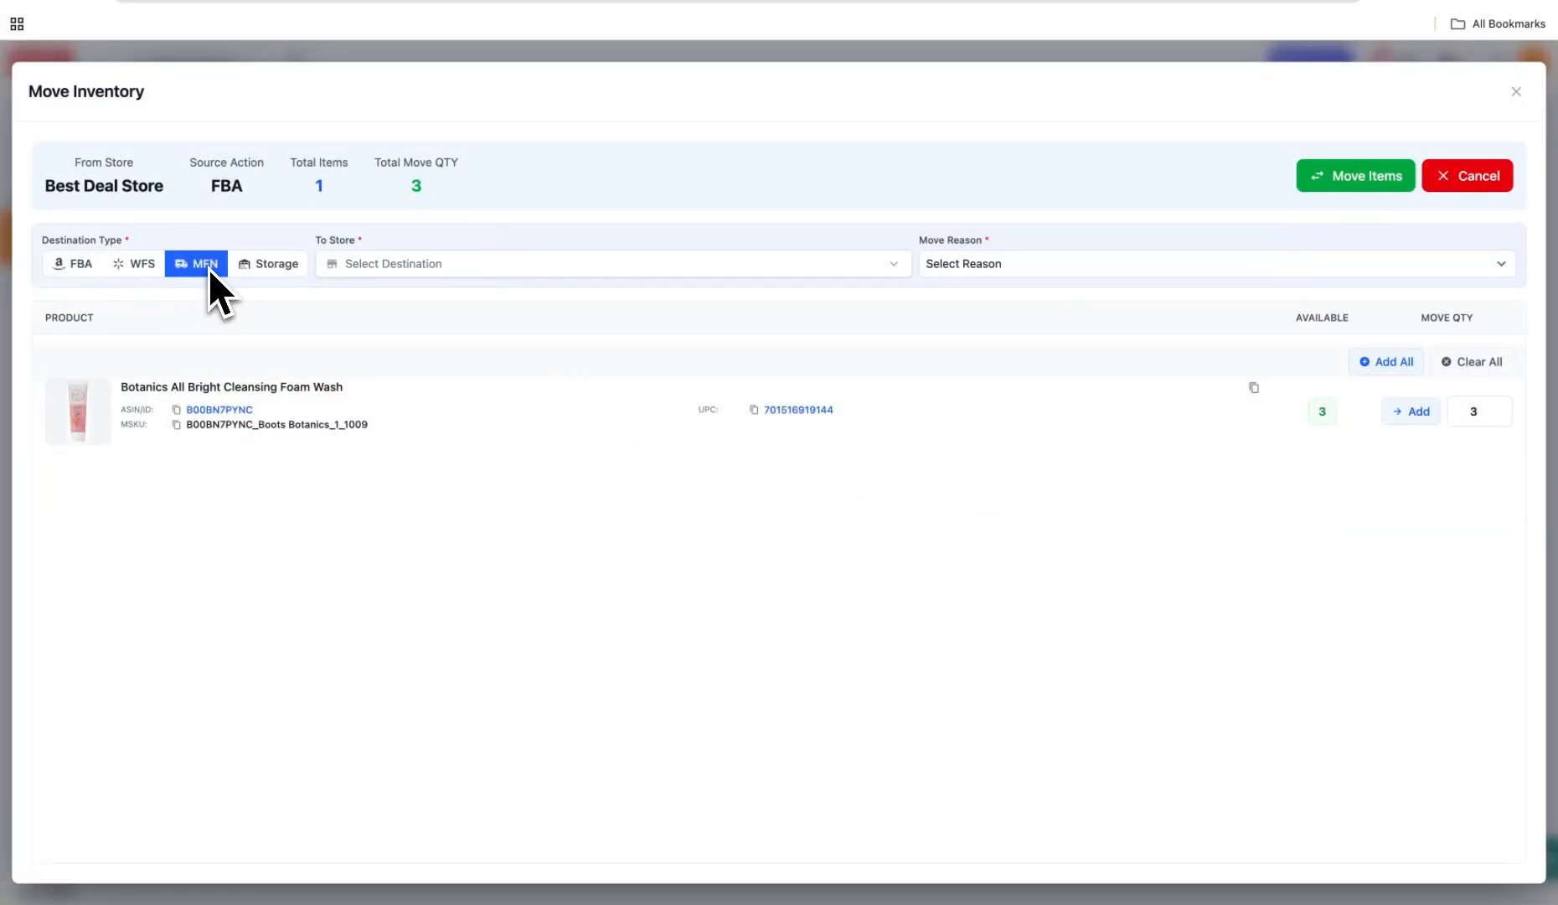
left_click(500, 266)
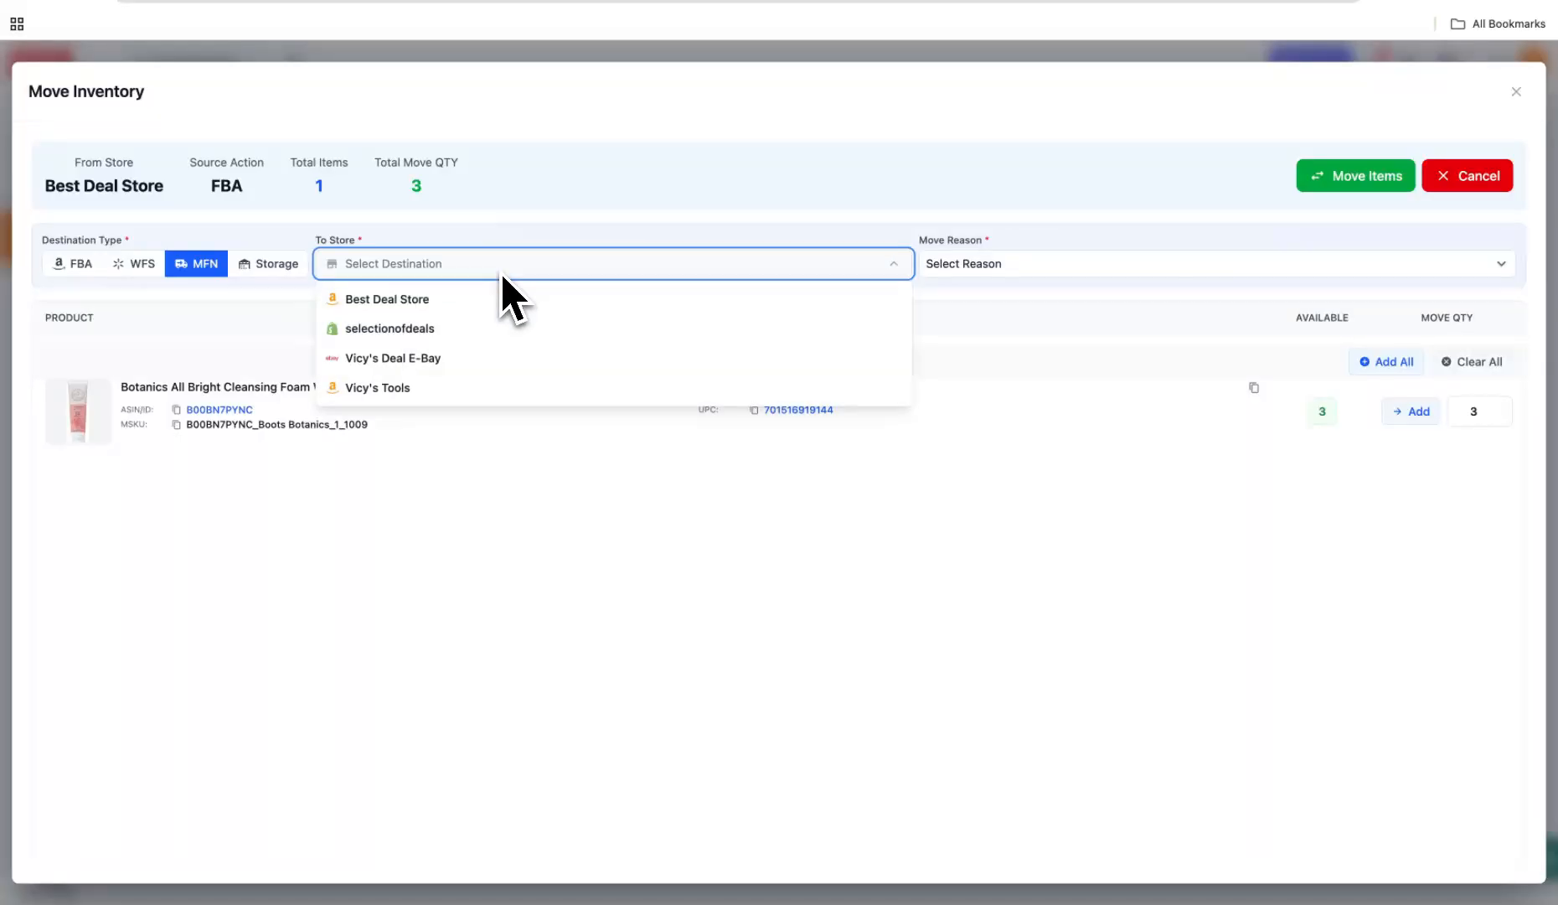
left_click(391, 304)
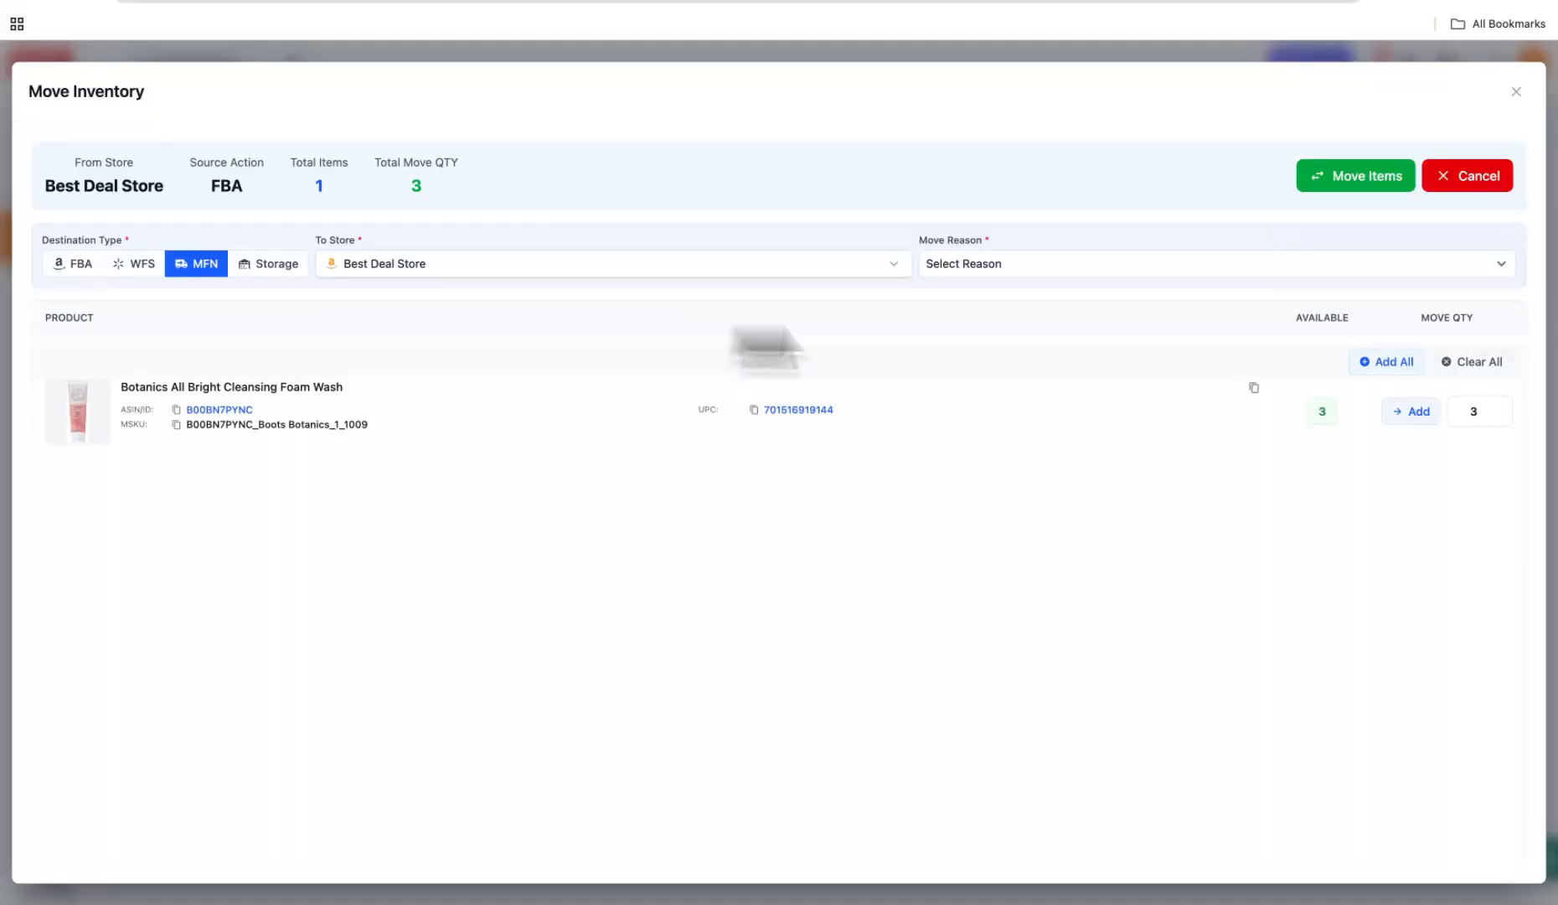
Step: Choose Restock Inventory as the move reason, set the move quantity to 2, and move the items
left_click(1016, 268)
left_click(933, 464)
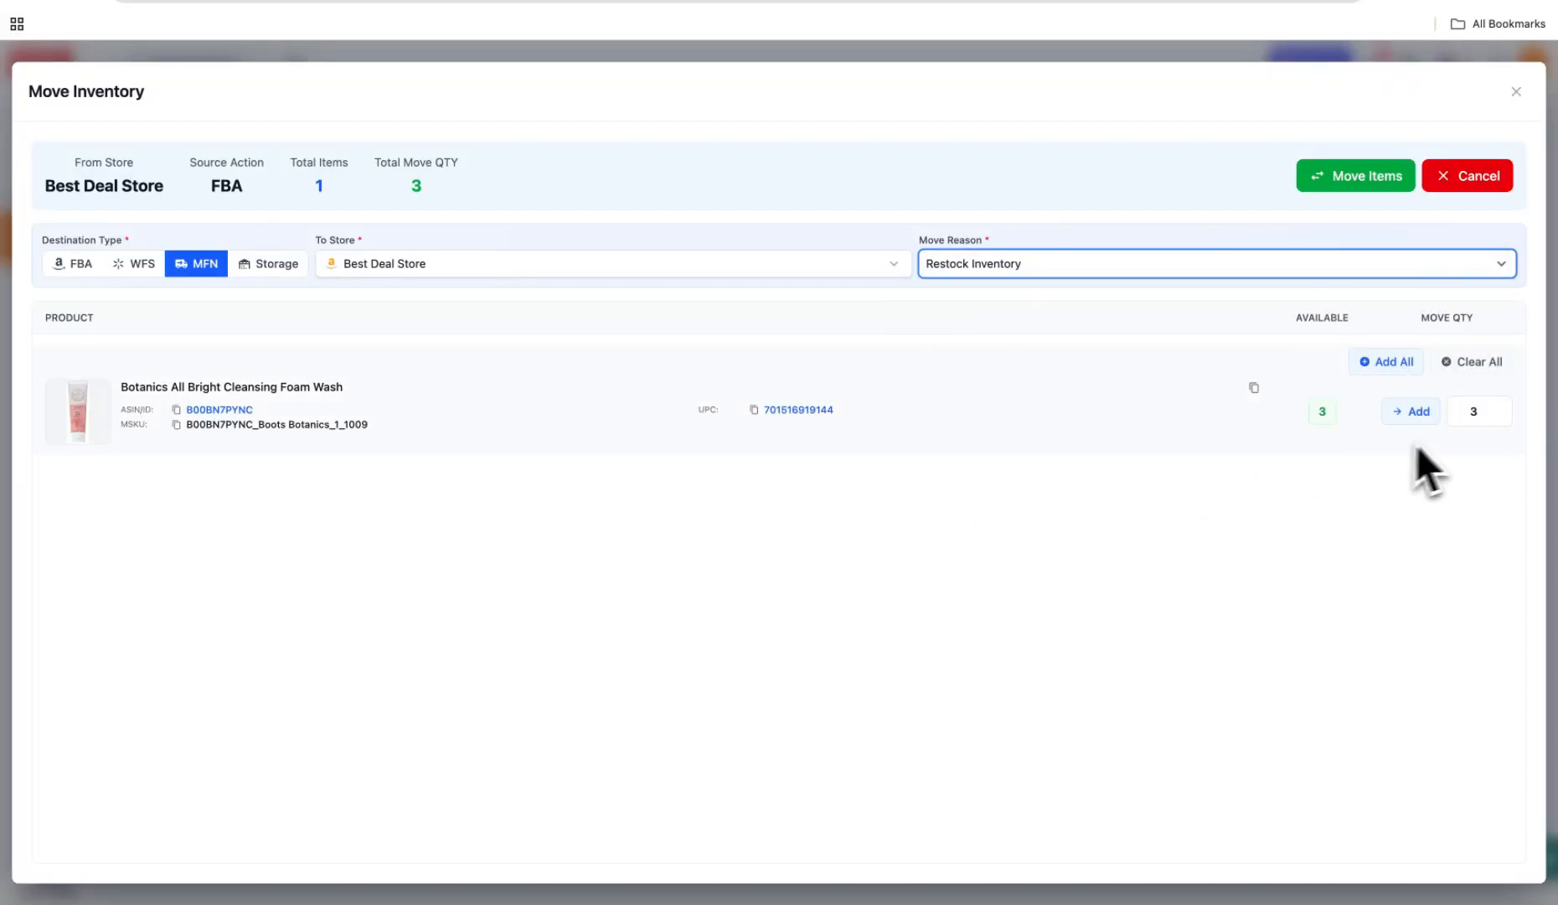
left_click(1497, 417)
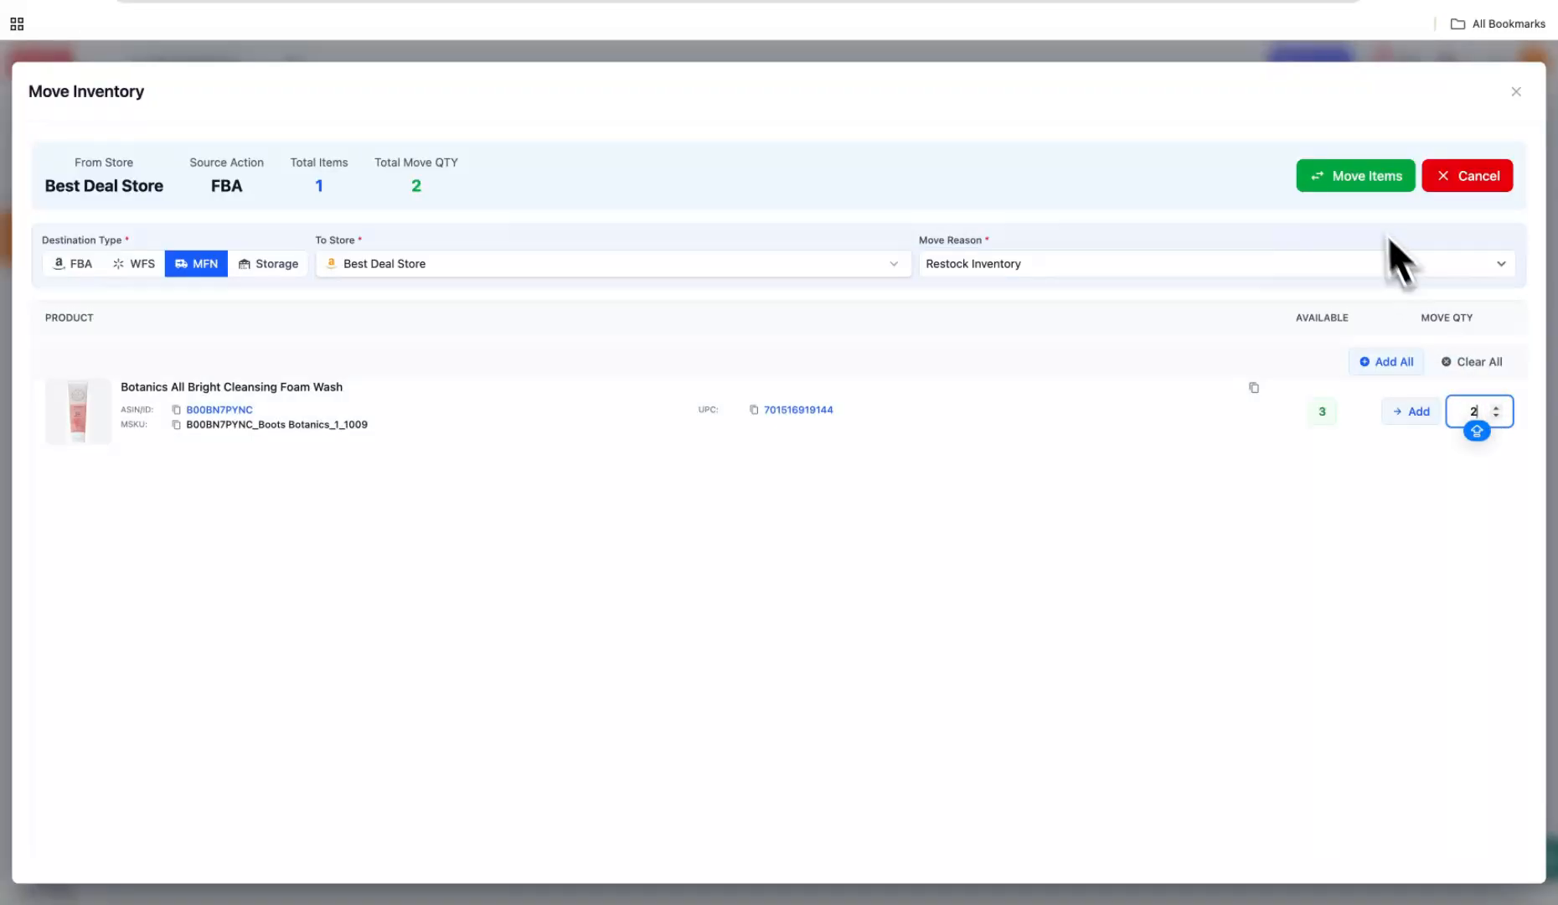
left_click(1366, 180)
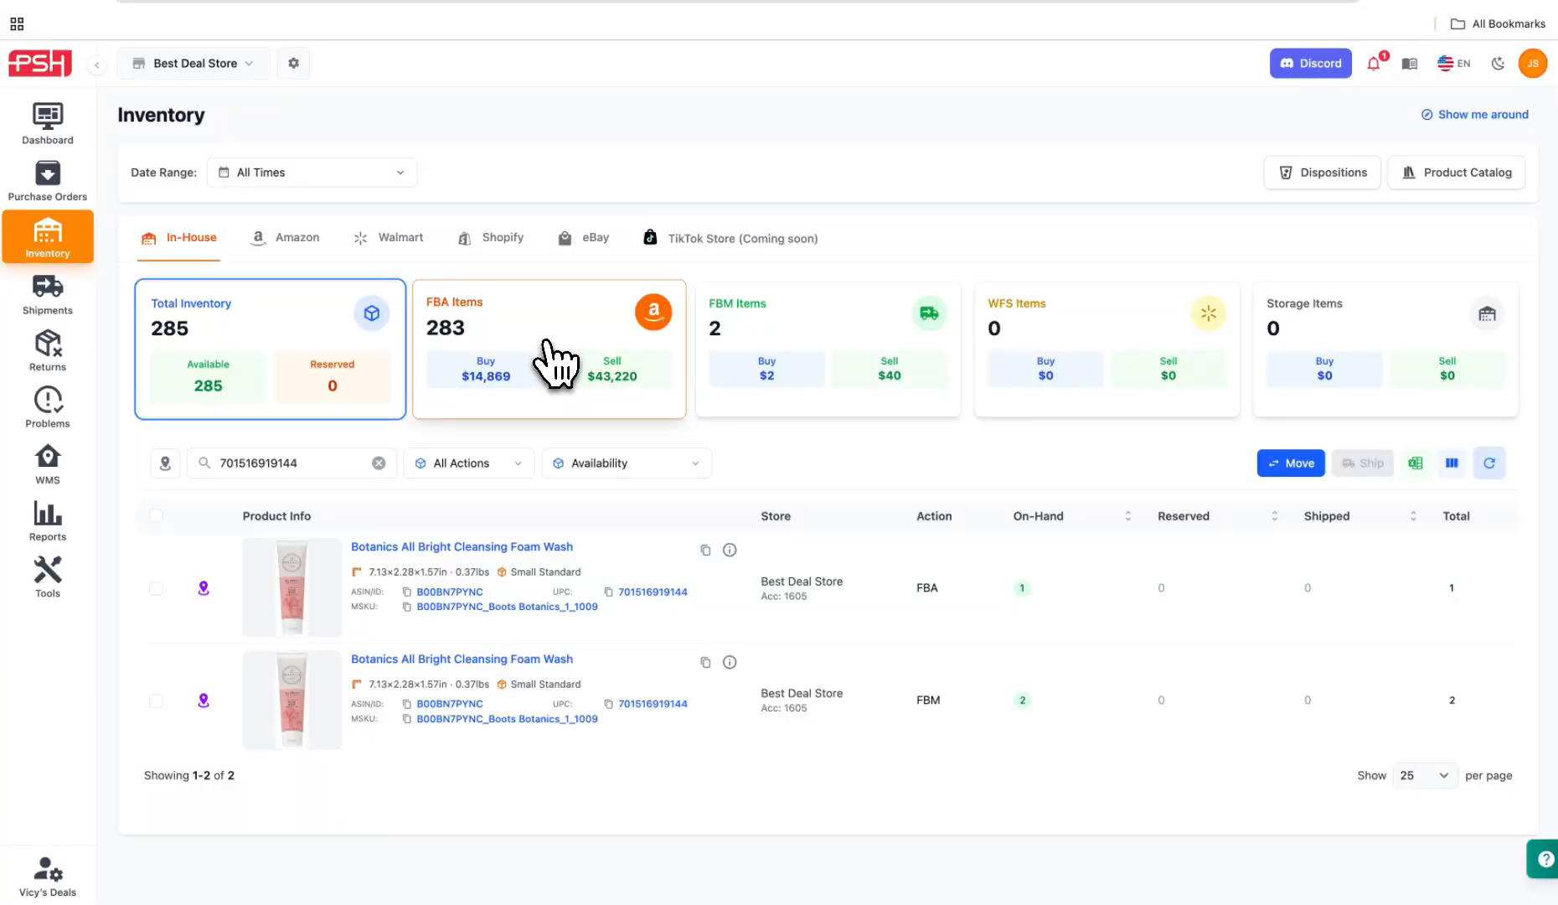
Step: Open the USB LITHIUM 2AH LITHIUM RECHARGEABLE BATTERY entry in the Product Catalog for editing and save its record
left_click(794, 353)
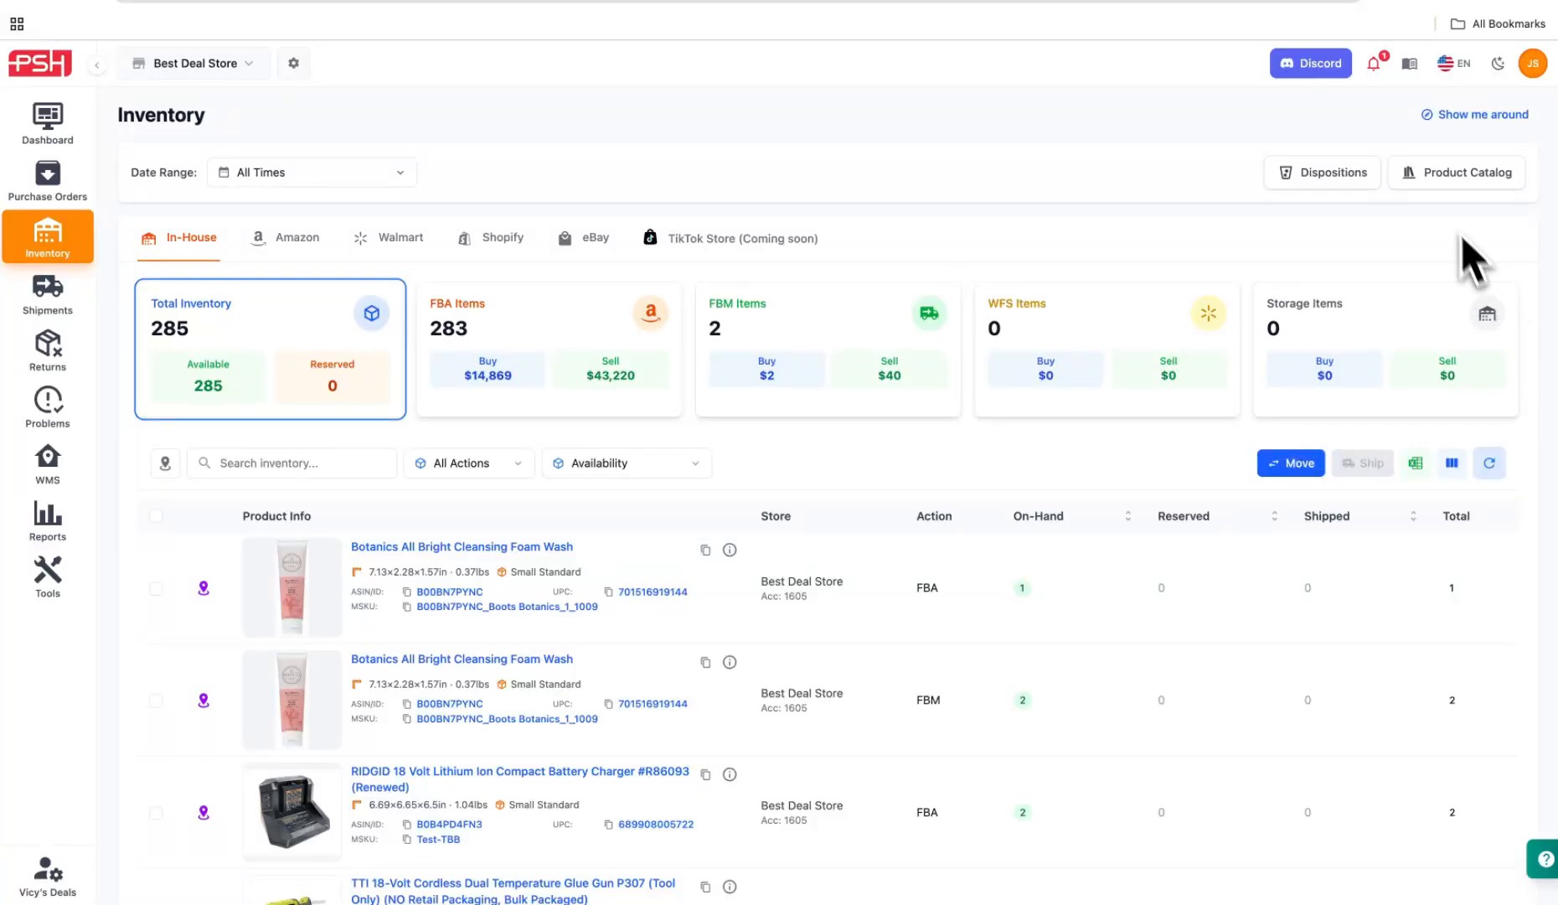
left_click(1454, 176)
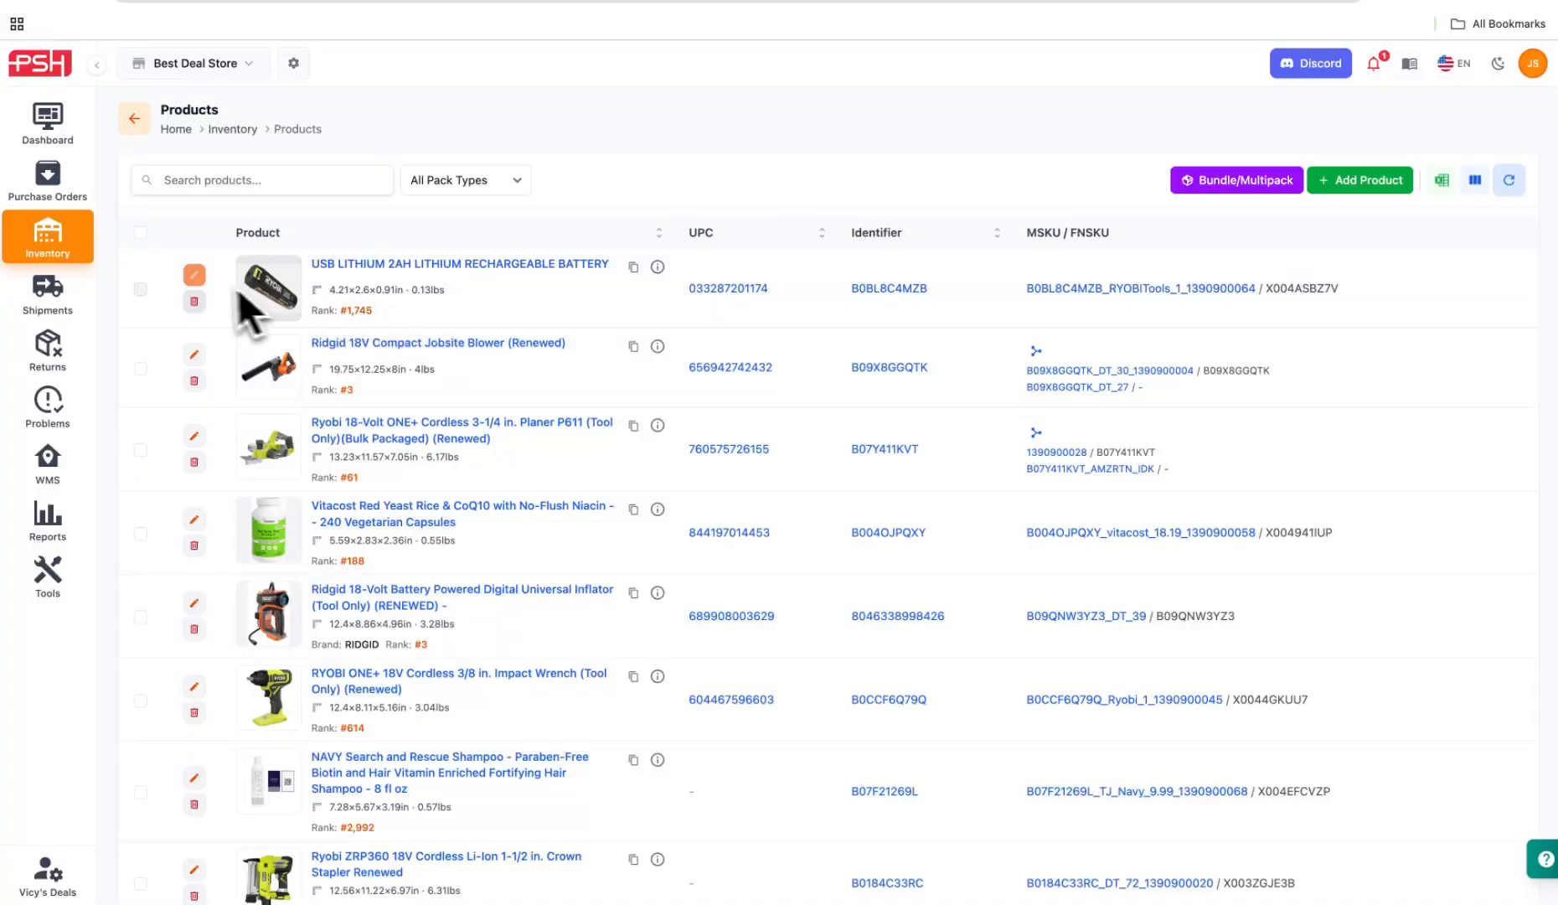
left_click(193, 276)
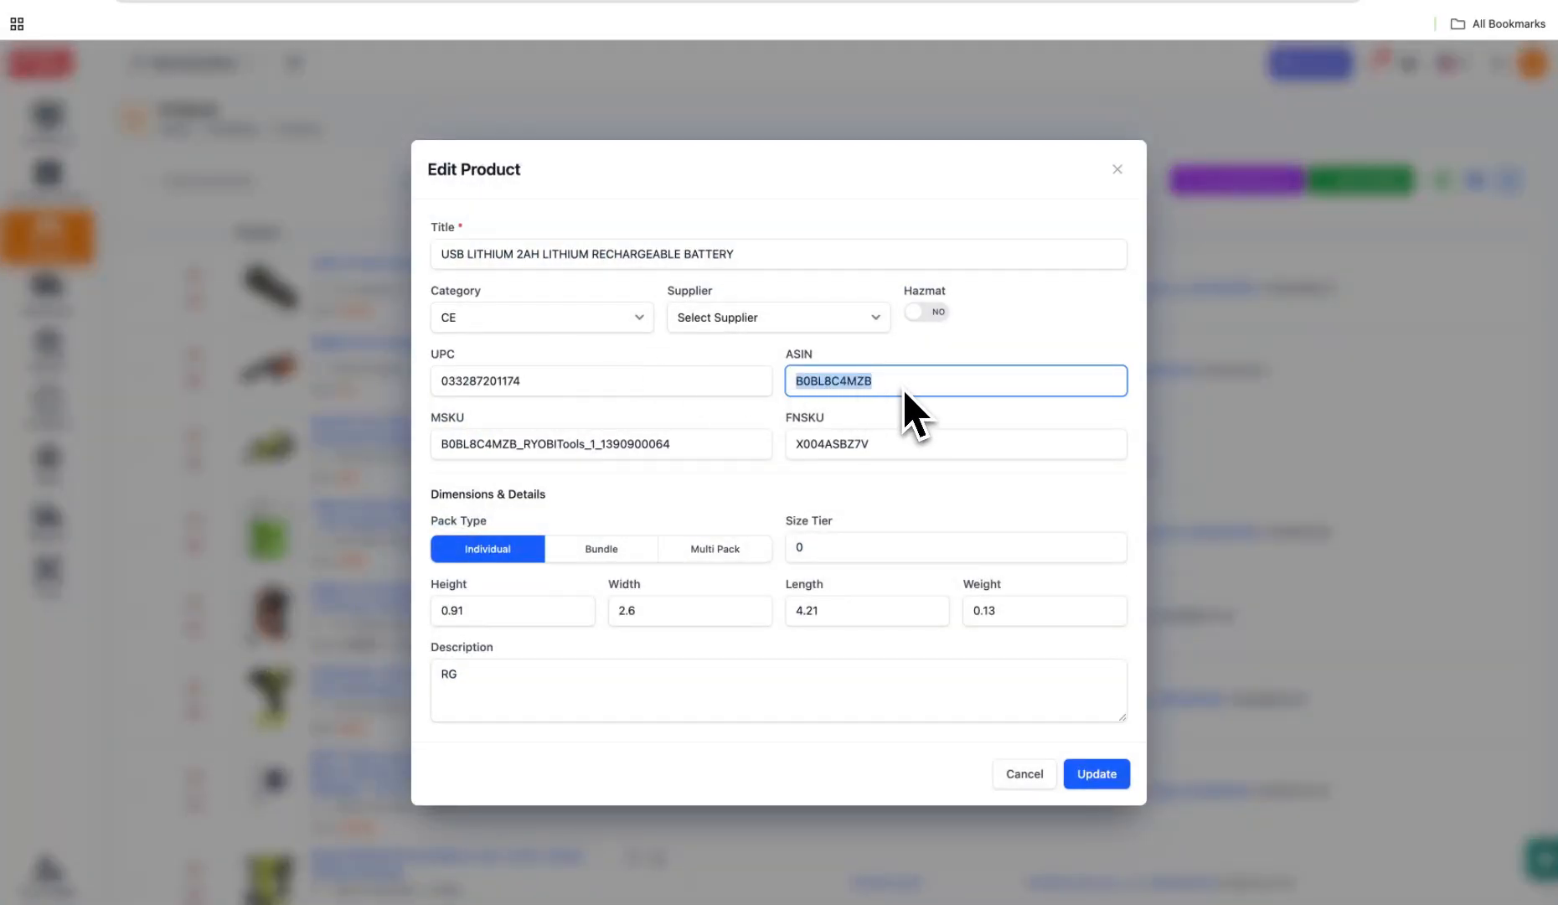
left_click(1016, 670)
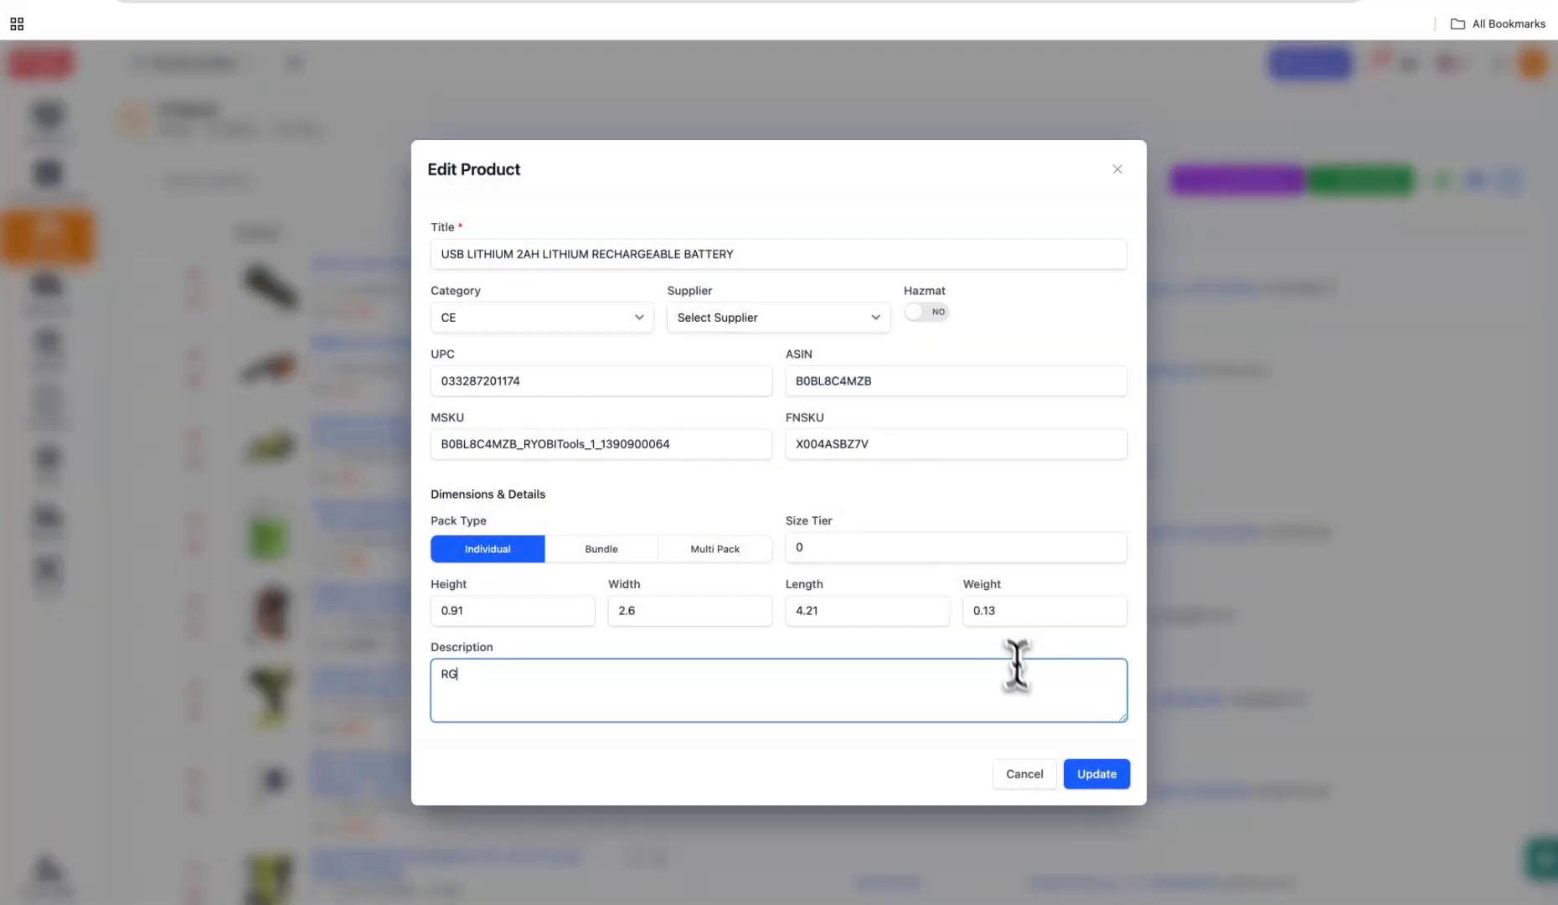
left_click(1107, 782)
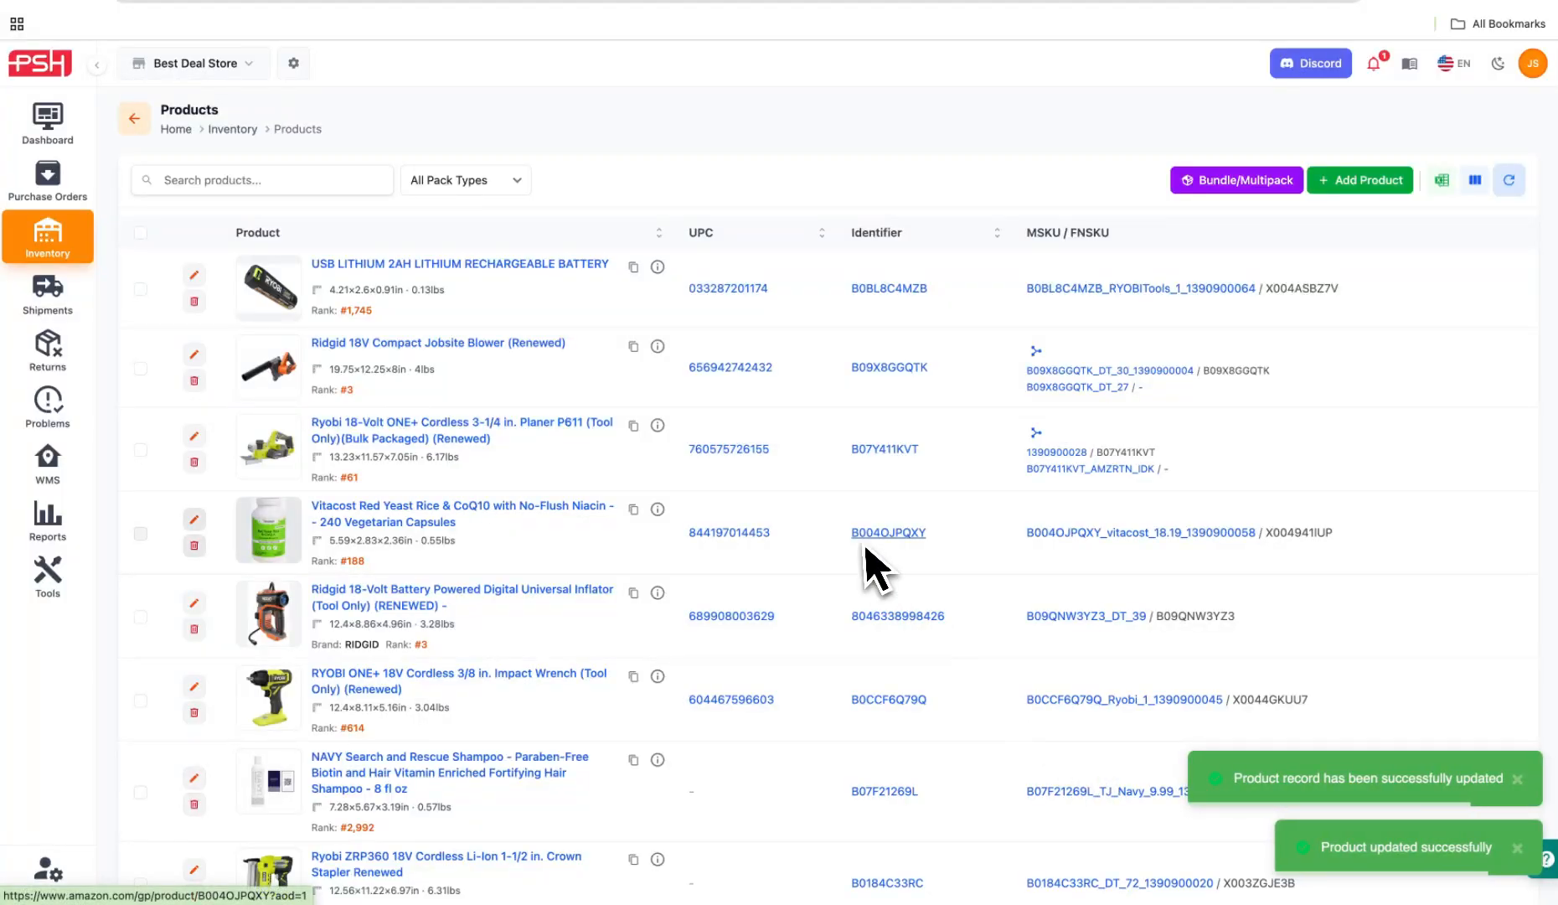